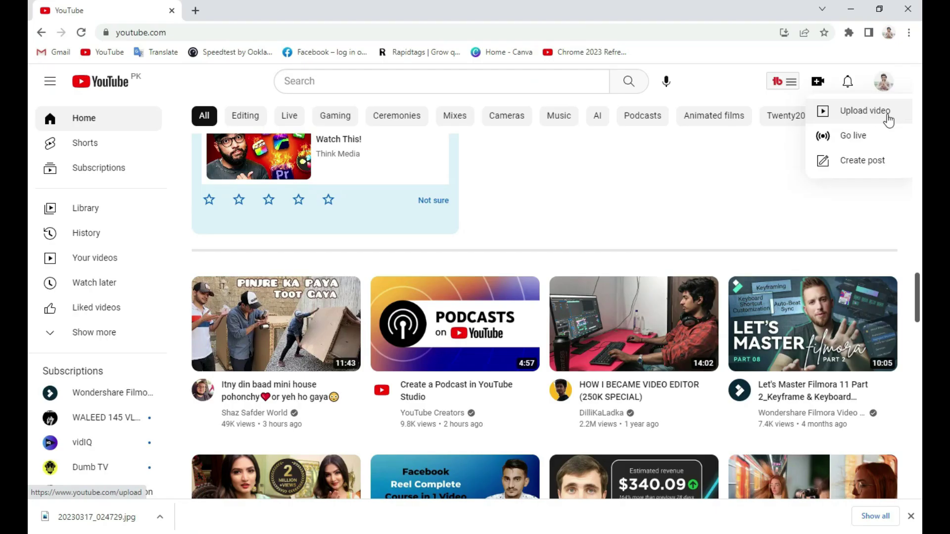
- Start a new video upload and choose the file My Video 2023 from Local Disk (E:)
{"action": "left_click", "coordinate": [775, 223]}
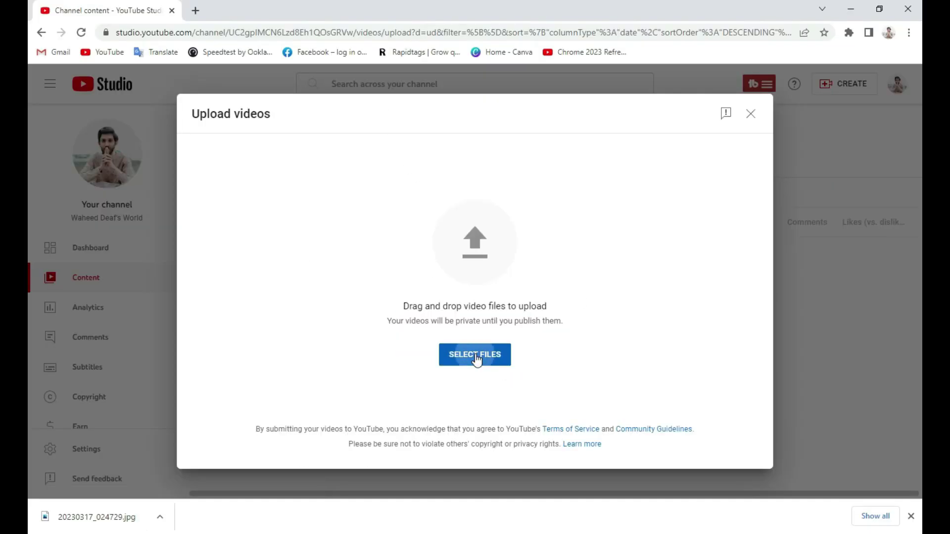
{"action": "left_click", "coordinate": [465, 330]}
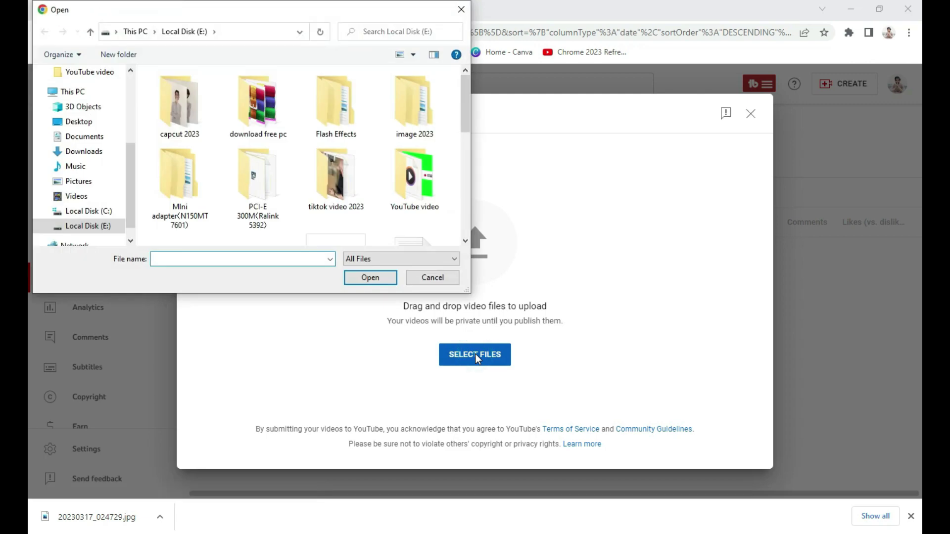
{"action": "scroll", "coordinate": [297, 198], "scroll_direction": "down", "scroll_amount": 6}
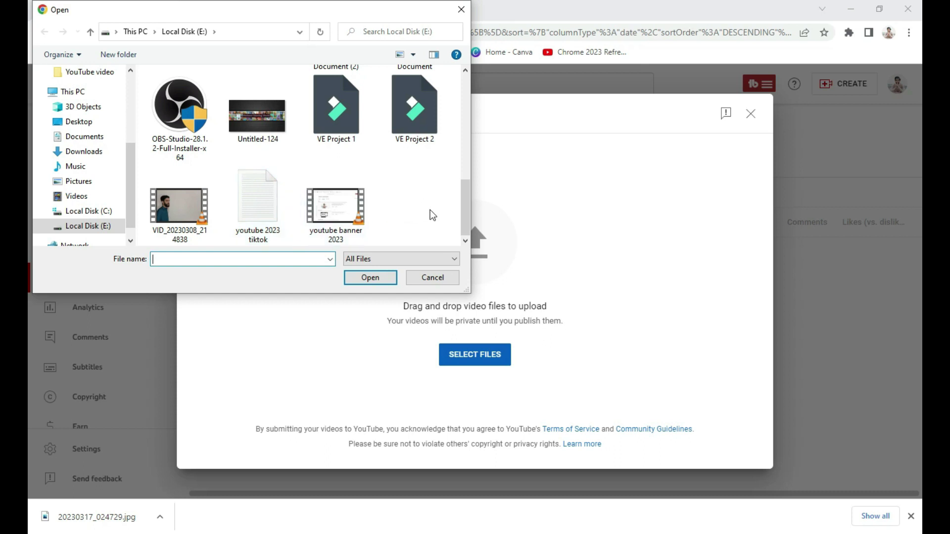
{"action": "left_click_drag", "start_coordinate": [467, 212], "coordinate": [473, 186]}
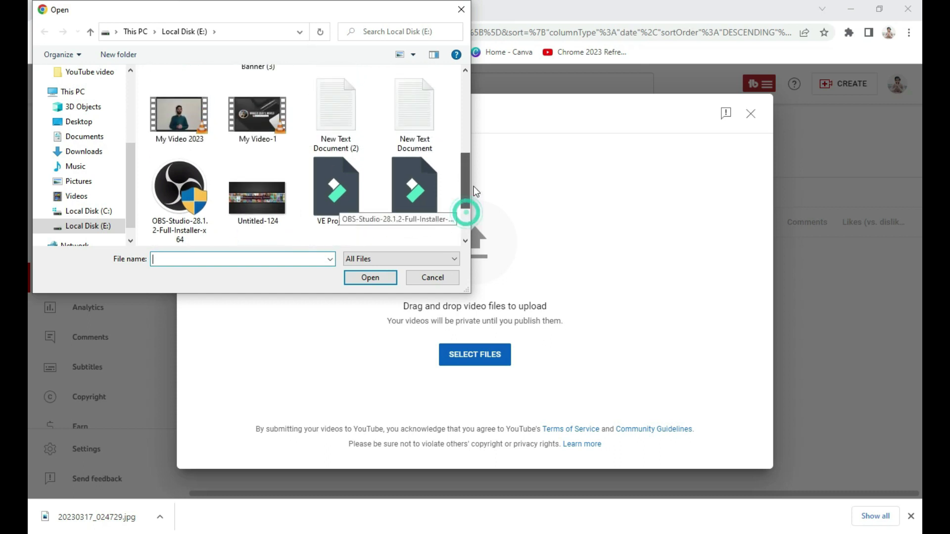
{"action": "left_click", "coordinate": [186, 123]}
{"action": "left_click", "coordinate": [368, 278]}
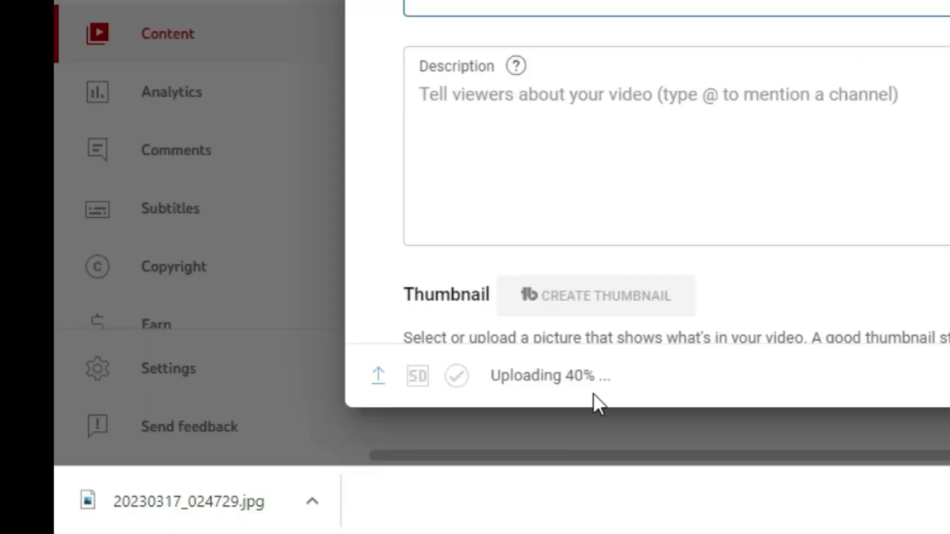
{"action": "left_click_drag", "start_coordinate": [305, 467], "coordinate": [282, 453]}
{"action": "left_click", "coordinate": [295, 456]}
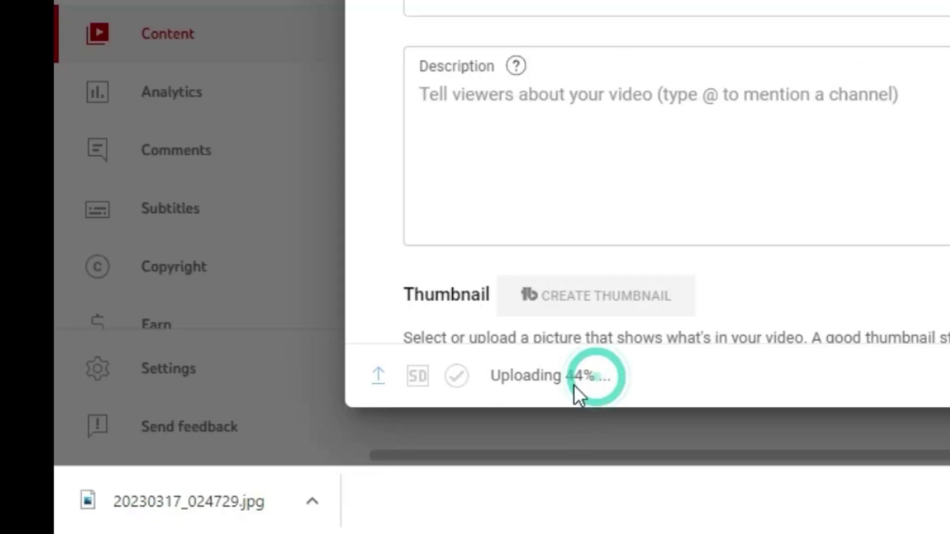
{"action": "left_click", "coordinate": [626, 376]}
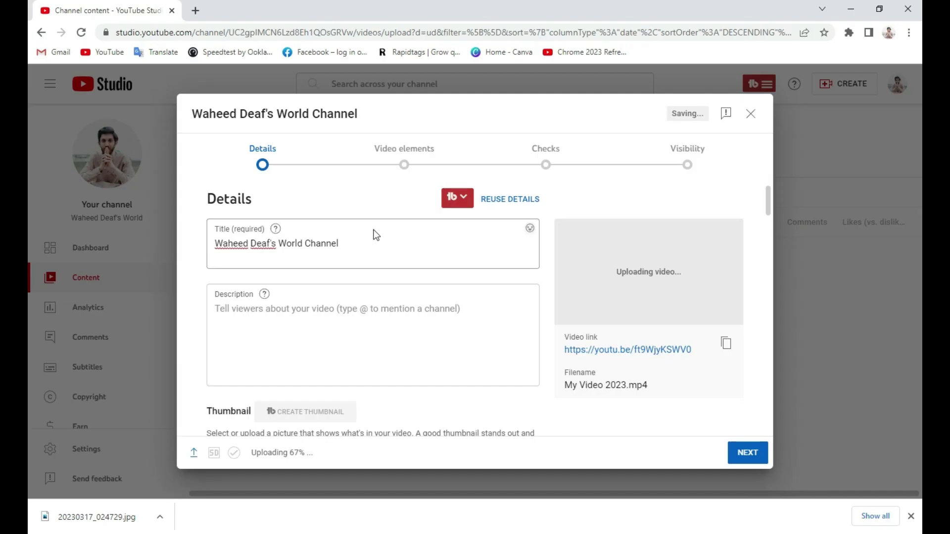
{"action": "scroll", "coordinate": [384, 265], "scroll_direction": "down", "scroll_amount": 5}
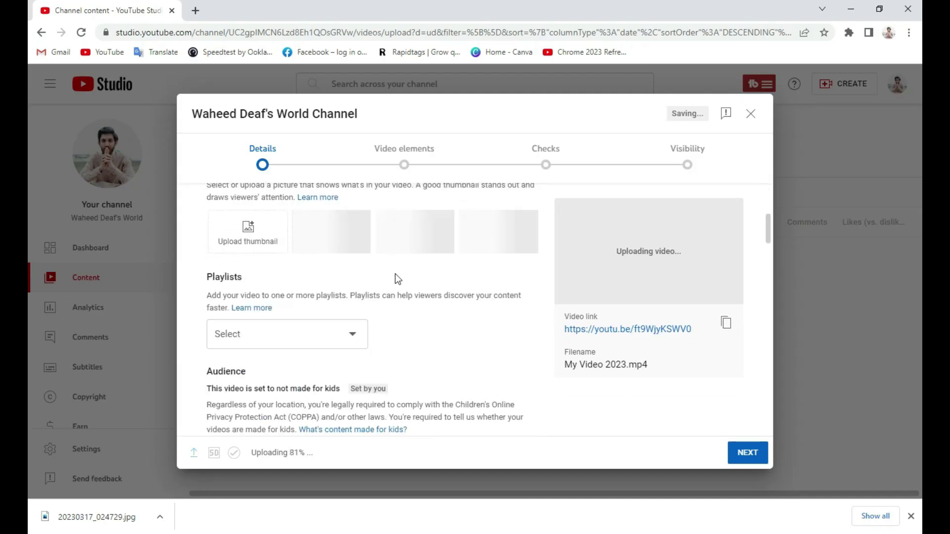
{"action": "scroll", "coordinate": [394, 276], "scroll_direction": "up", "scroll_amount": 5}
- Replace the video's title with "youtube video upload | how to upload video on youtube 2023"
{"action": "left_click_drag", "start_coordinate": [352, 246], "coordinate": [238, 244]}
{"action": "left_click_drag", "start_coordinate": [175, 260], "coordinate": [173, 258]}
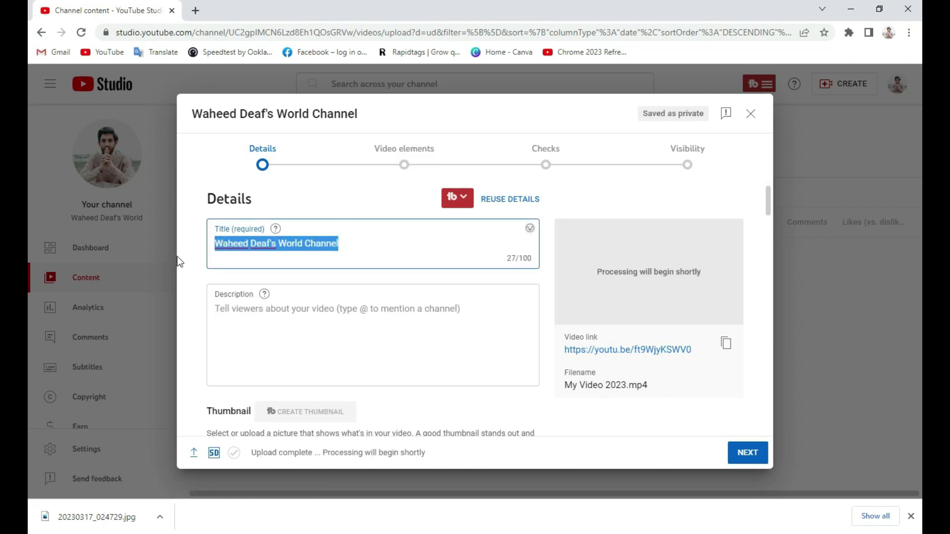
{"action": "key", "text": "BackSpace"}
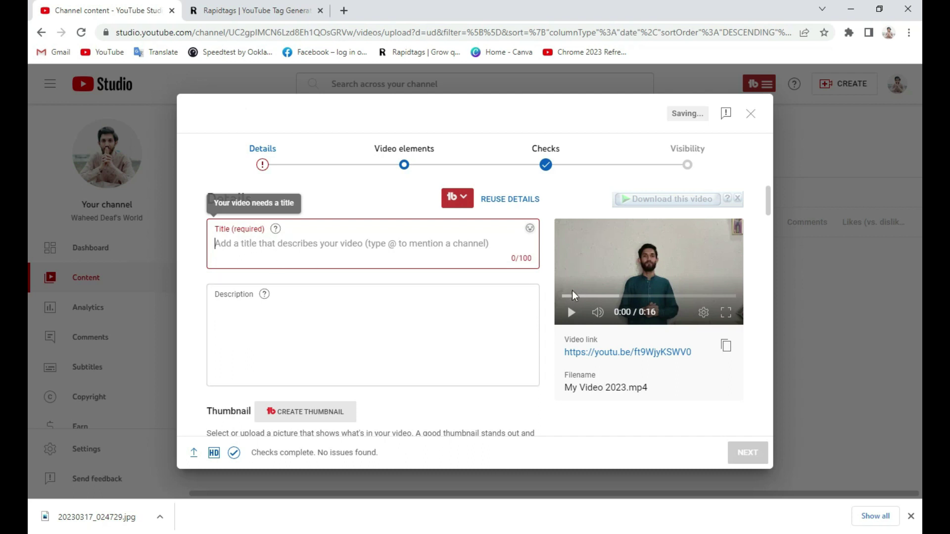
{"action": "left_click", "coordinate": [226, 246]}
{"action": "type", "text": "youtube video upload|how to upload video on youtube channel"}
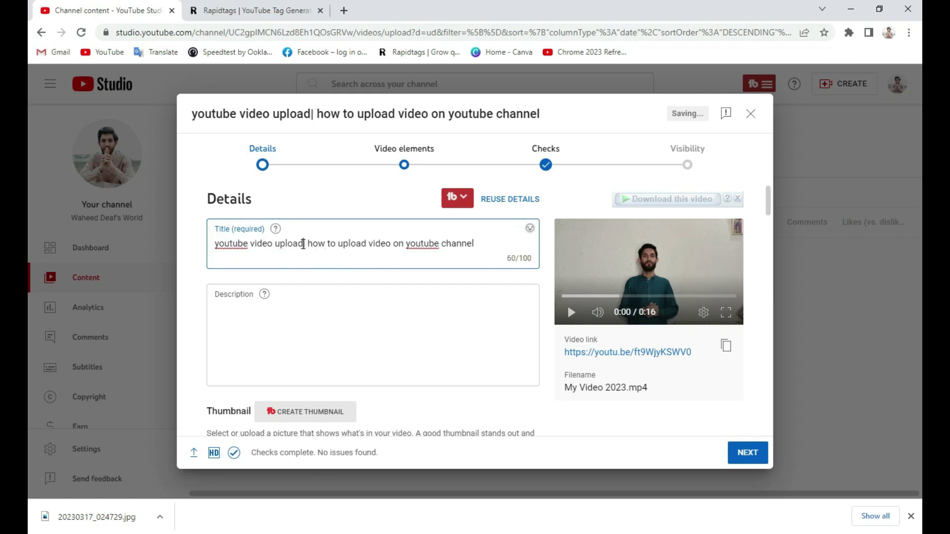
{"action": "left_click", "coordinate": [303, 245]}
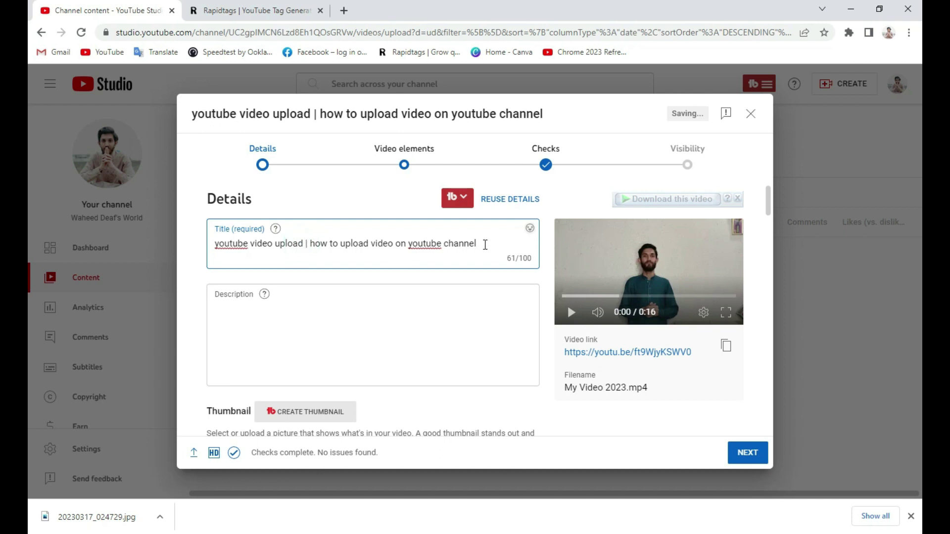
{"action": "double_click", "coordinate": [445, 245]}
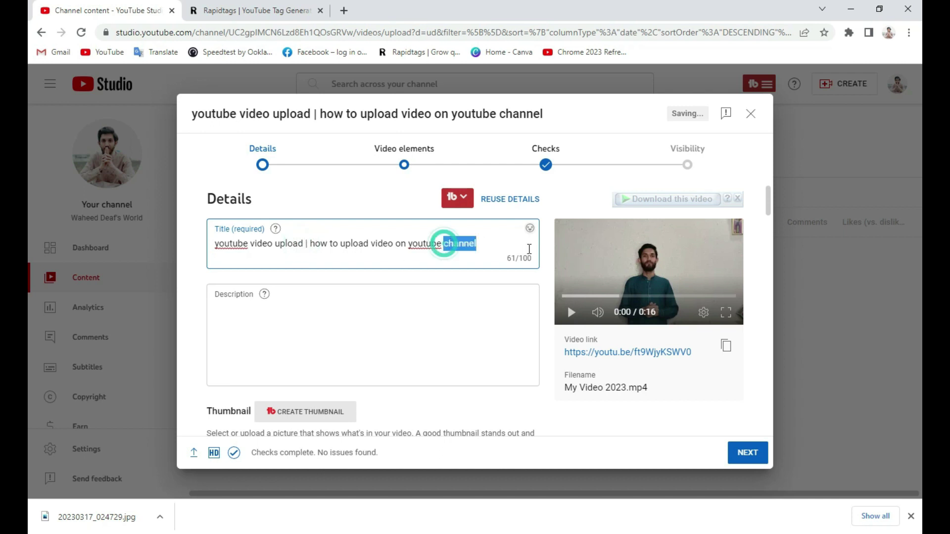
{"action": "key", "text": "BackSpace"}
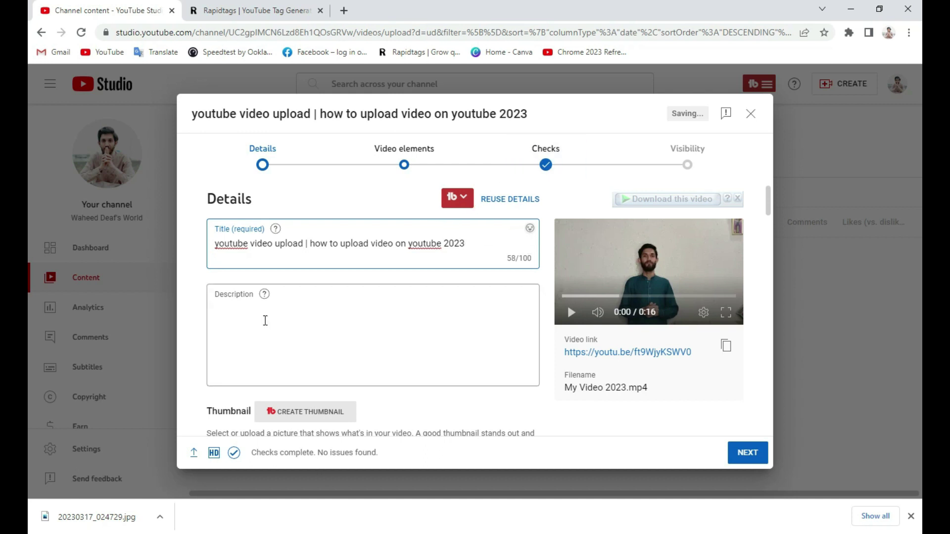
- Copy the full video title into the description and add two line breaks after it
{"action": "left_click_drag", "start_coordinate": [469, 243], "coordinate": [205, 254]}
{"action": "key", "text": "ctrl+c"}
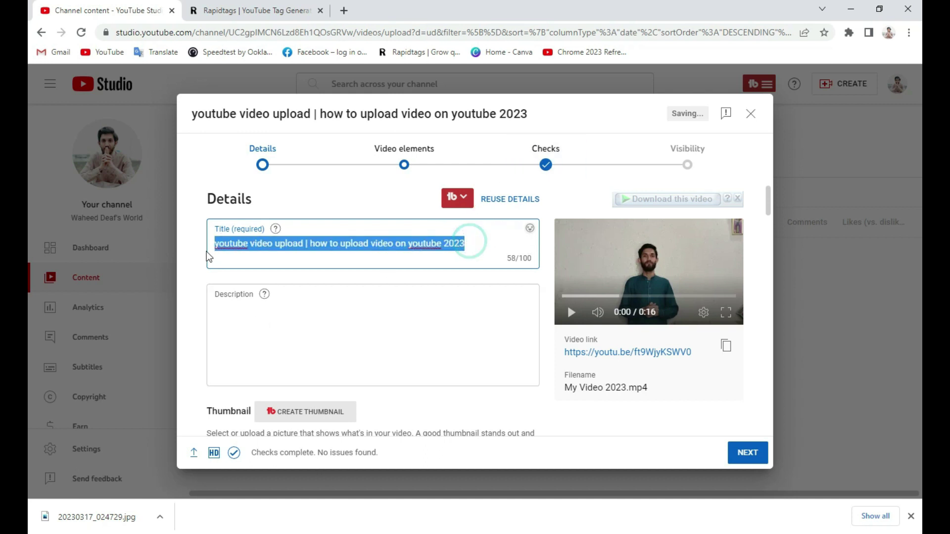
{"action": "left_click", "coordinate": [243, 307]}
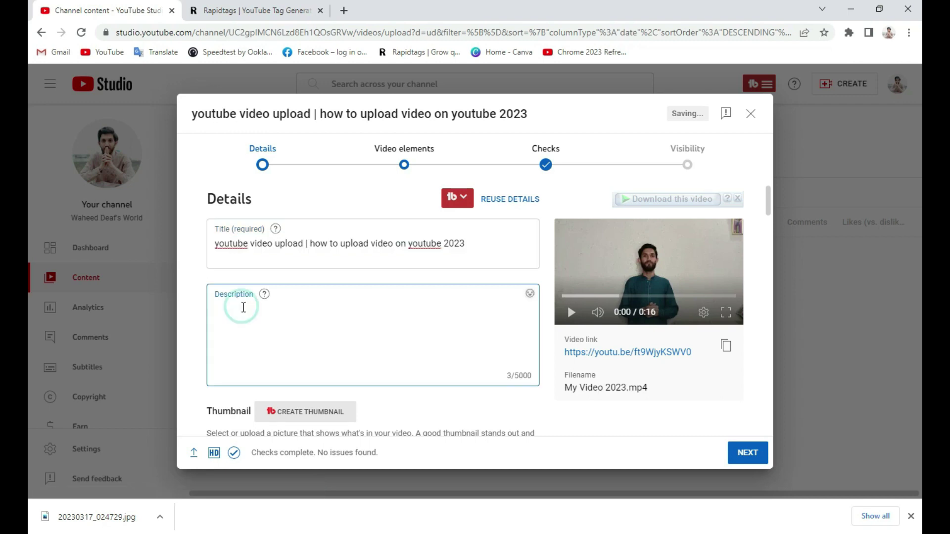
{"action": "key", "text": "ctrl+v"}
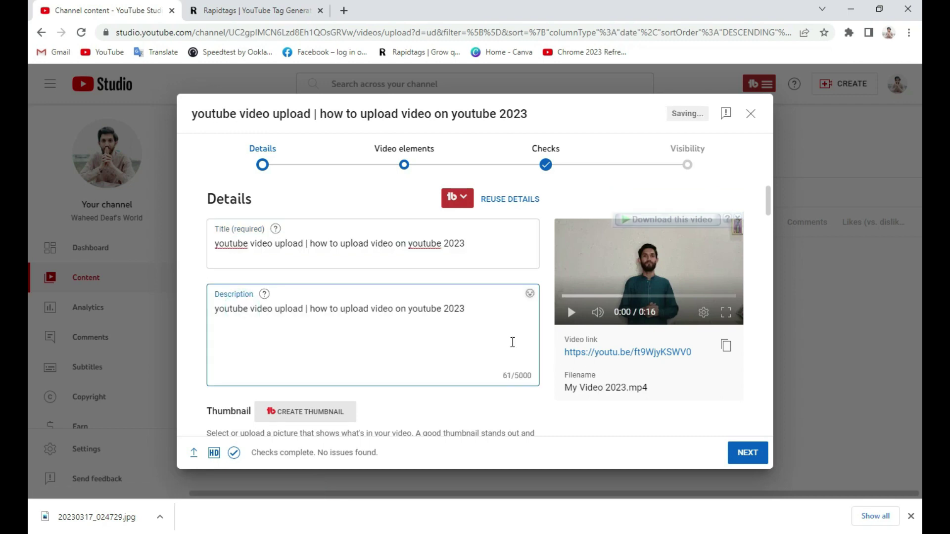
{"action": "key", "text": "Return"}
{"action": "key", "text": "Return"}
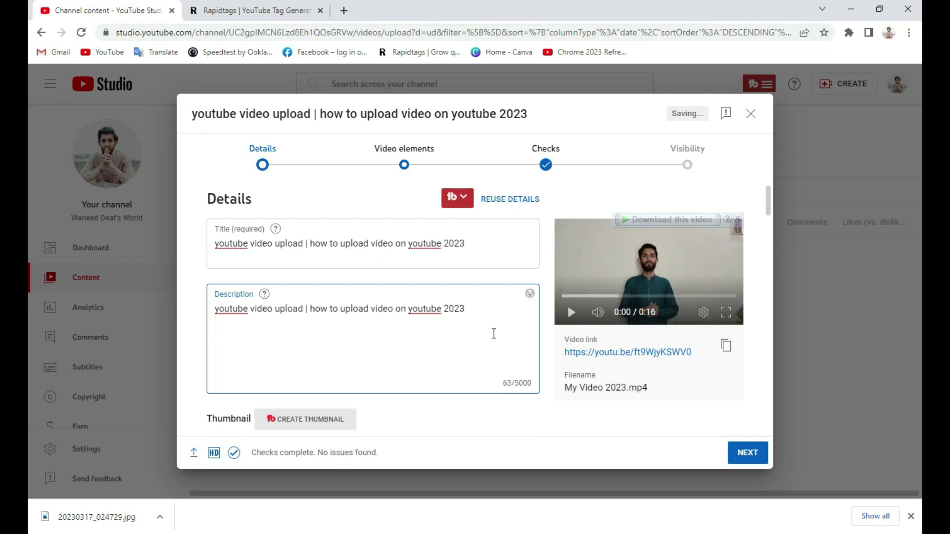
{"action": "left_click", "coordinate": [540, 155]}
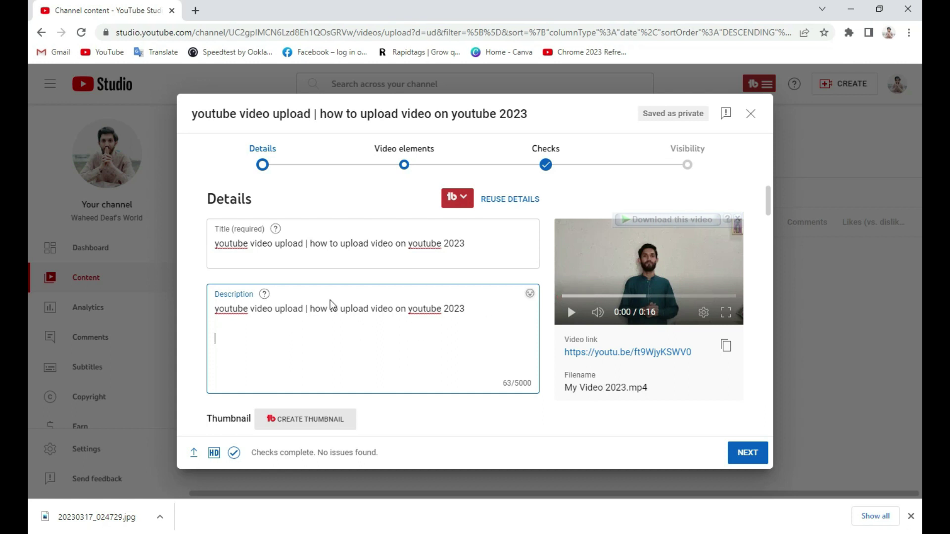
- Copy only the phrase "youtube video upload" from the video's title
{"action": "left_click_drag", "start_coordinate": [304, 244], "coordinate": [215, 244]}
{"action": "right_click", "coordinate": [232, 244]}
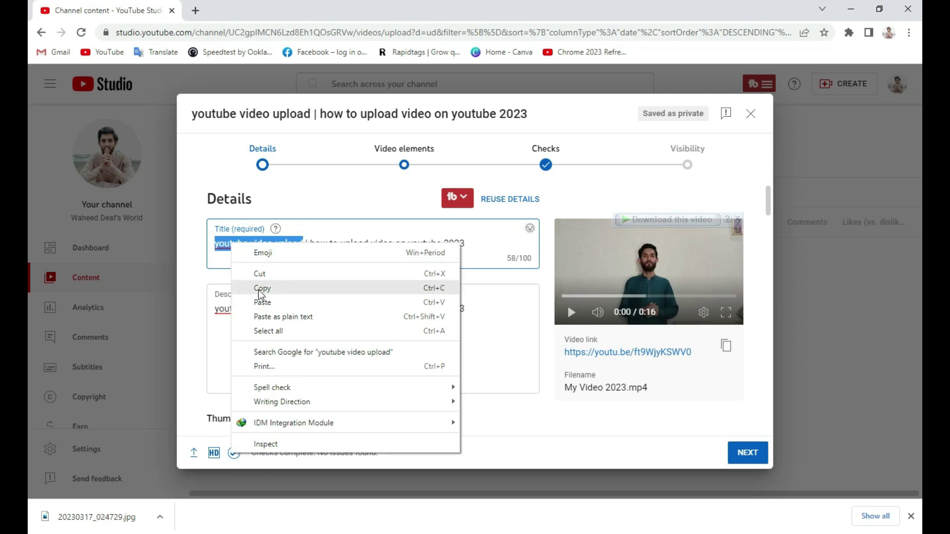
{"action": "left_click", "coordinate": [257, 288]}
- Search Google for "rapidtags io" in a new page and open the free Rapidtags YouTube tag generator
{"action": "left_click", "coordinate": [195, 11]}
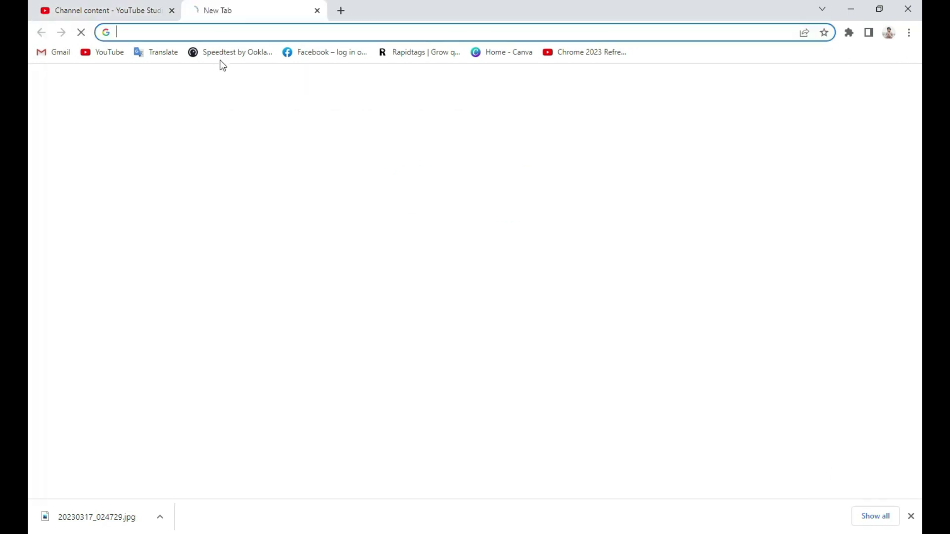
{"action": "left_click", "coordinate": [210, 32]}
{"action": "type", "text": "rapidtags io"}
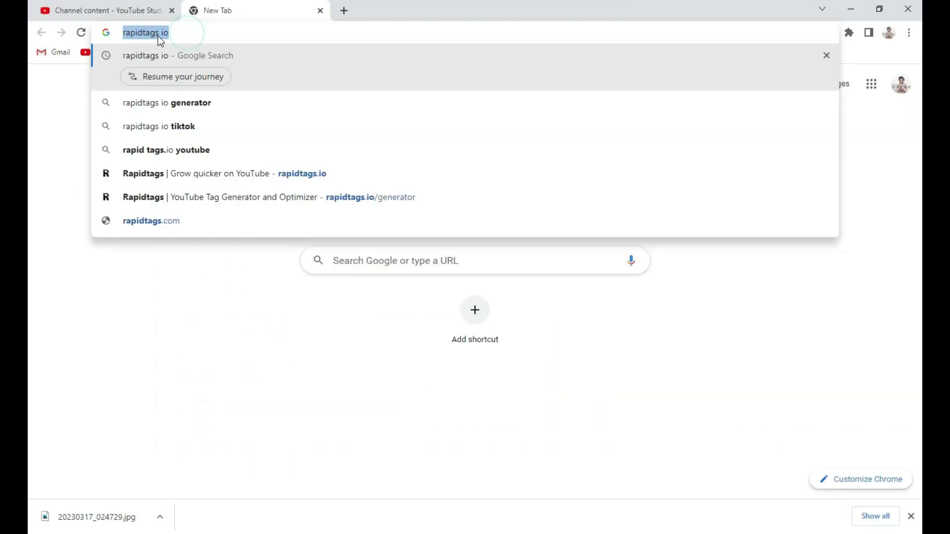
{"action": "key", "text": "Return"}
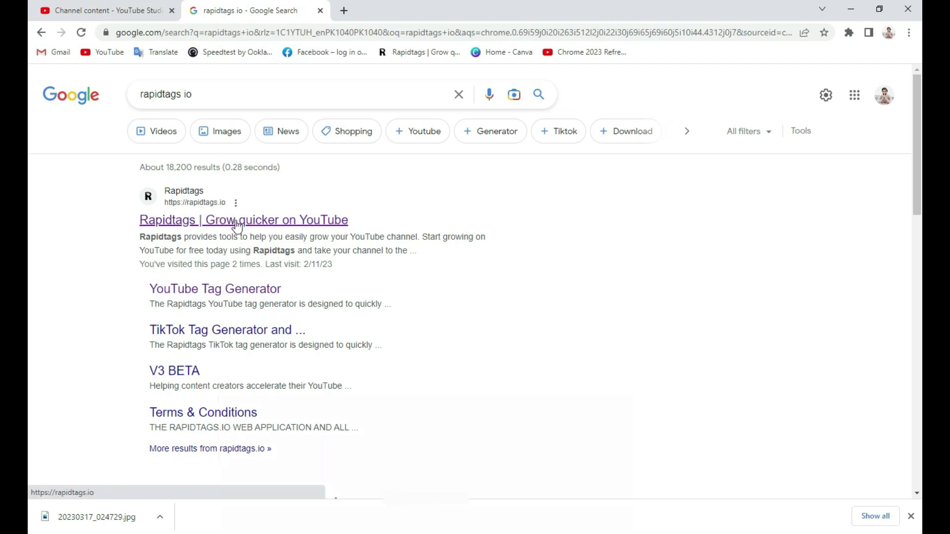
{"action": "left_click", "coordinate": [230, 219]}
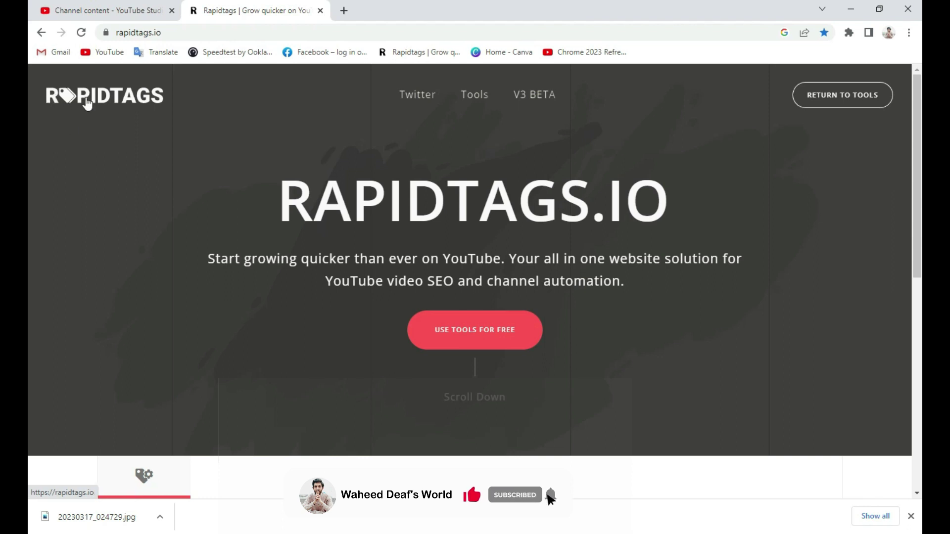
{"action": "left_click", "coordinate": [475, 339]}
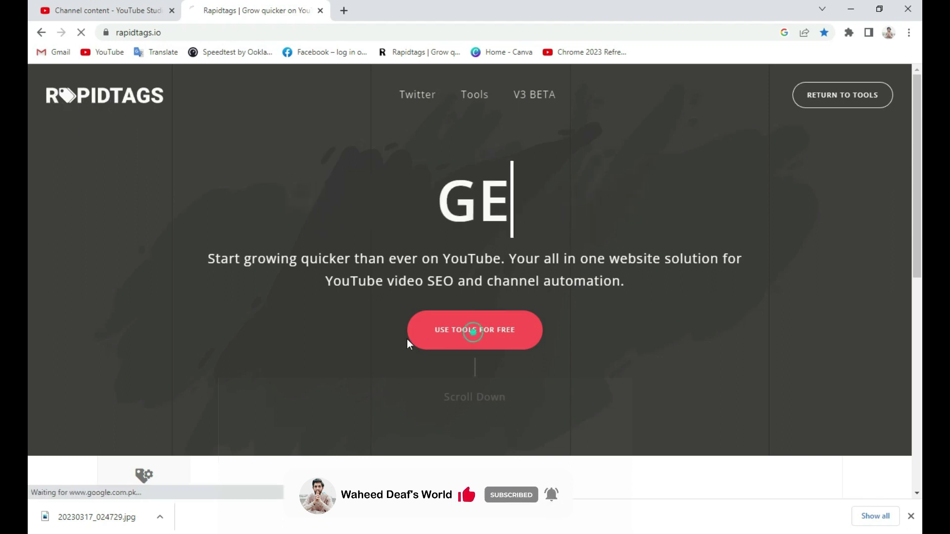
- Generate tags for the copied phrase "youtube video upload" and copy the whole generated tag list
{"action": "left_click", "coordinate": [389, 196]}
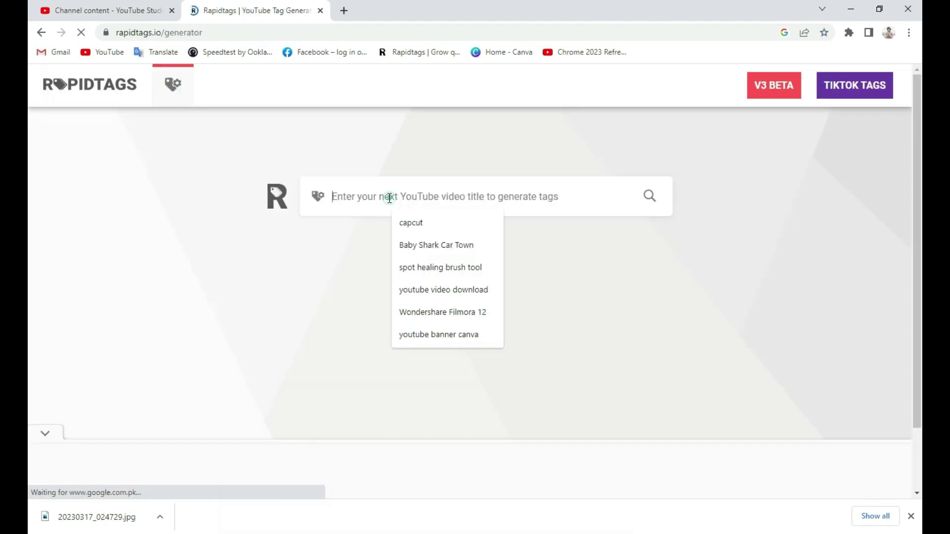
{"action": "left_click", "coordinate": [375, 196]}
{"action": "right_click", "coordinate": [375, 194]}
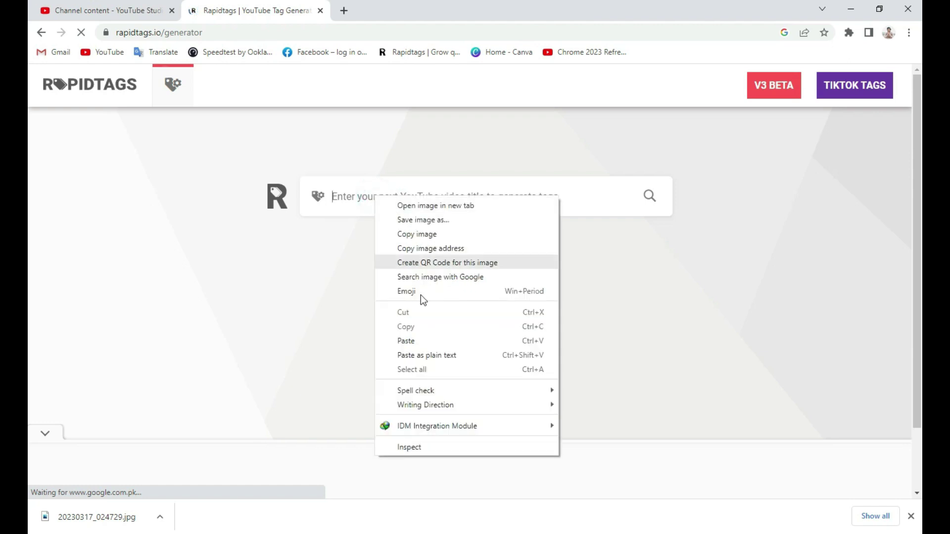
{"action": "left_click", "coordinate": [411, 340]}
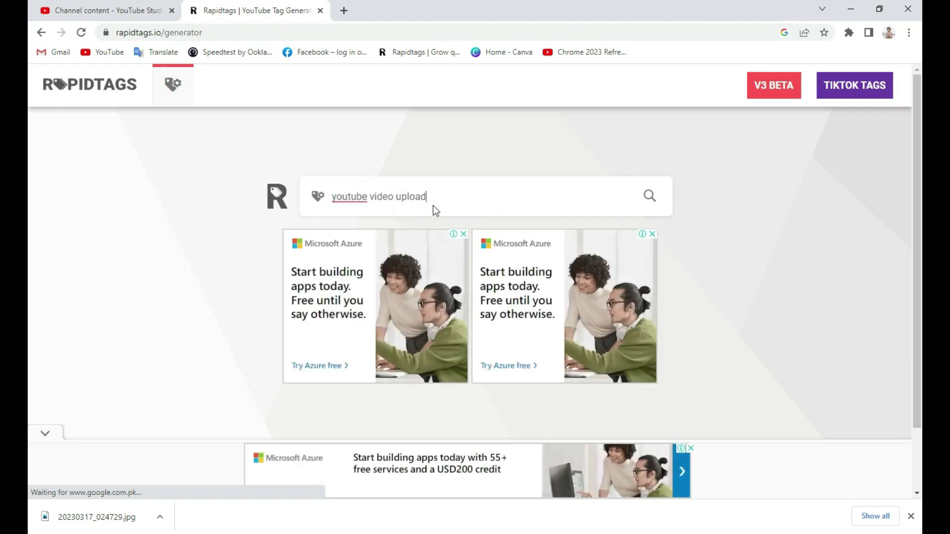
{"action": "left_click", "coordinate": [649, 197]}
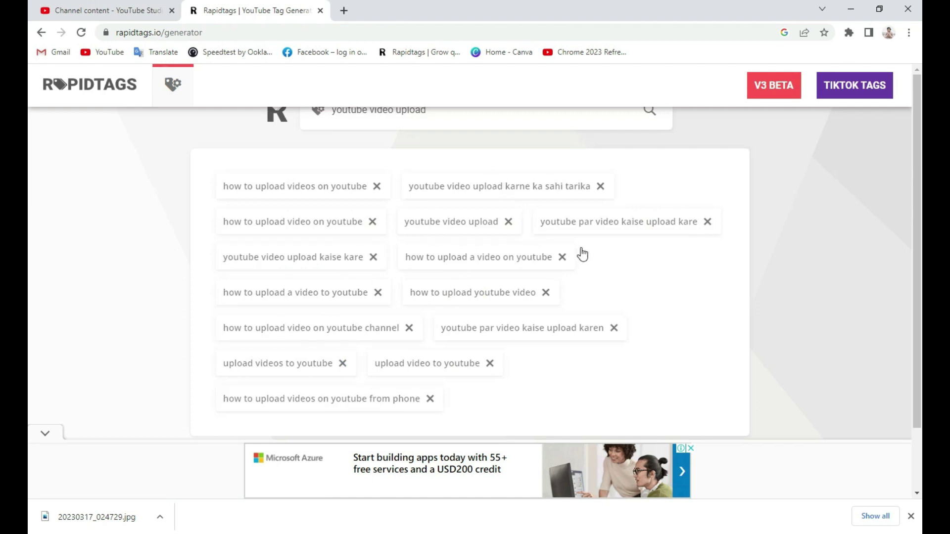
{"action": "scroll", "coordinate": [438, 355], "scroll_direction": "down", "scroll_amount": 2}
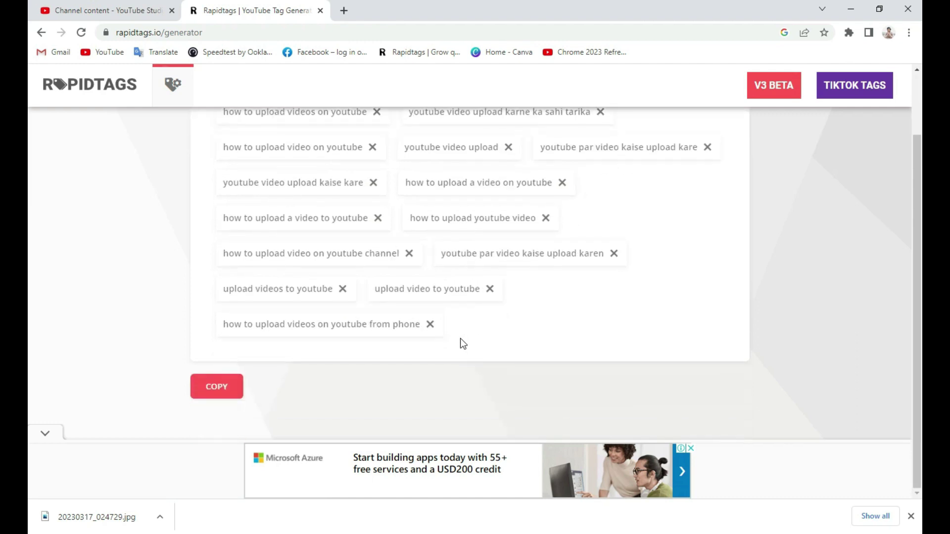
{"action": "left_click", "coordinate": [217, 391]}
- Return to the YouTube Studio upload details and paste the copied tag list into the video's tags
{"action": "left_click", "coordinate": [136, 1]}
{"action": "scroll", "coordinate": [371, 267], "scroll_direction": "down", "scroll_amount": 10}
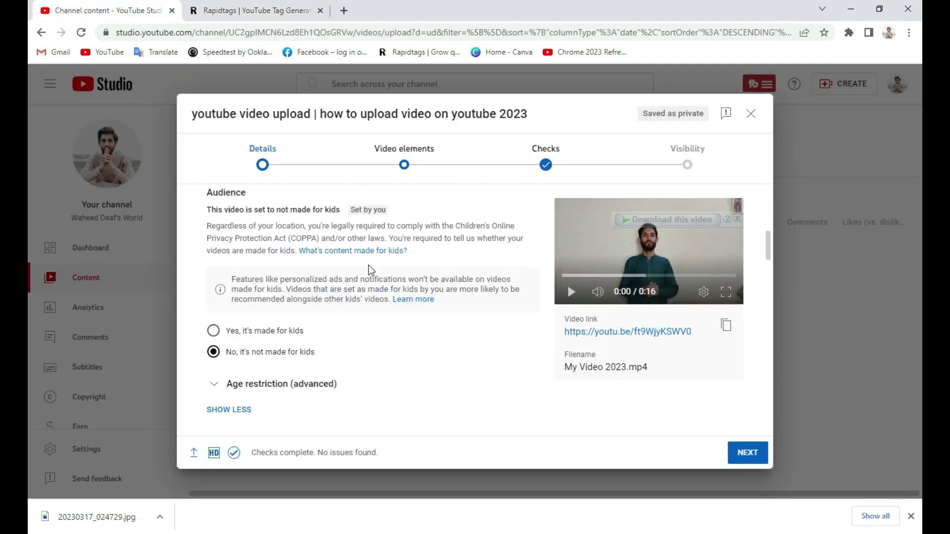
{"action": "scroll", "coordinate": [373, 269], "scroll_direction": "down", "scroll_amount": 13}
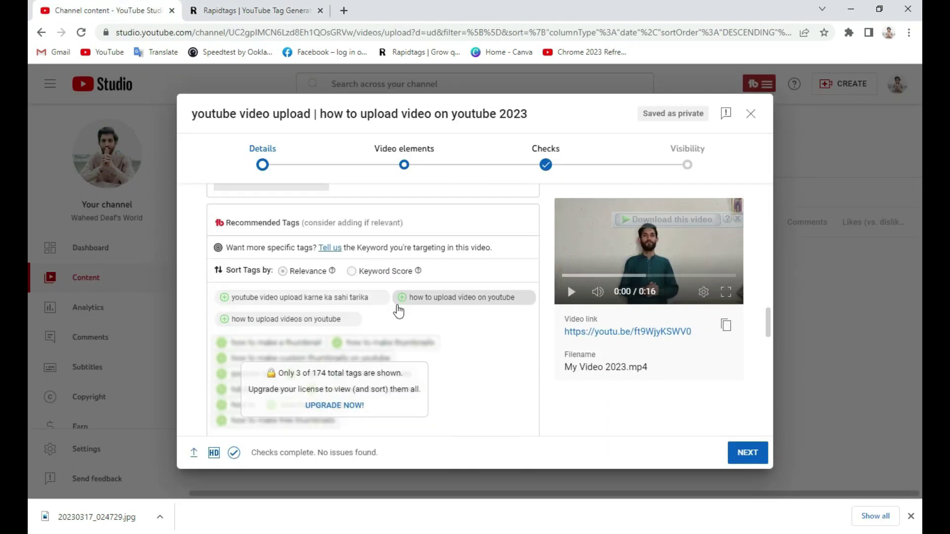
{"action": "scroll", "coordinate": [392, 301], "scroll_direction": "up", "scroll_amount": 6}
{"action": "left_click", "coordinate": [252, 310]}
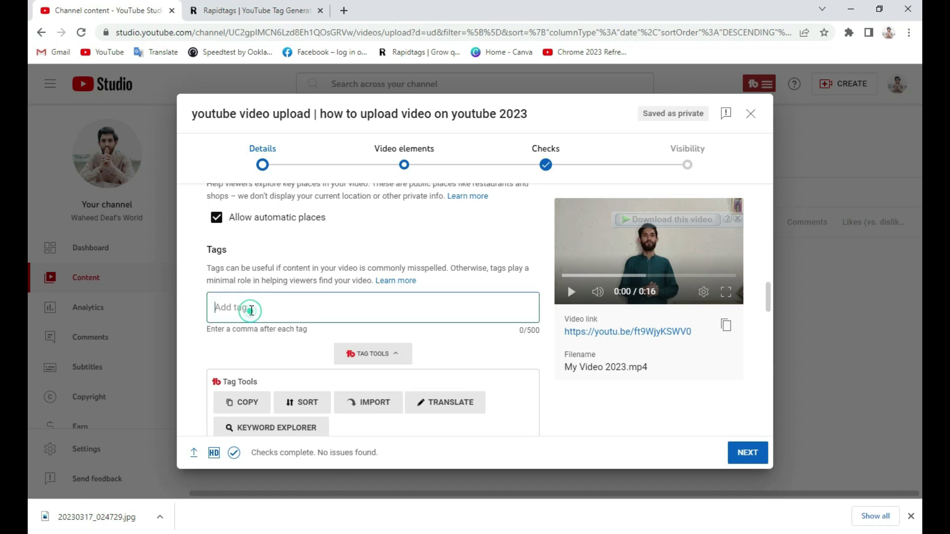
{"action": "key", "text": "ctrl+v"}
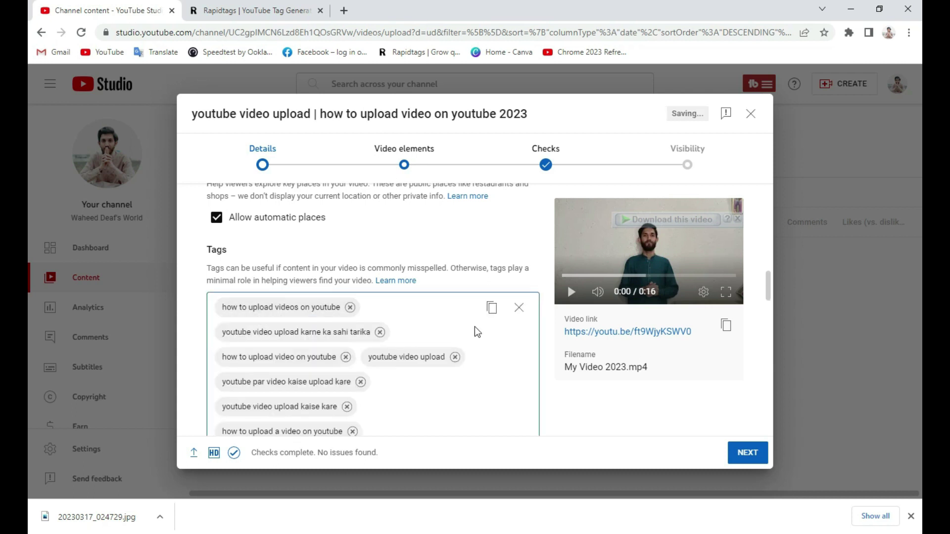
{"action": "scroll", "coordinate": [414, 356], "scroll_direction": "down", "scroll_amount": 1}
{"action": "scroll", "coordinate": [414, 355], "scroll_direction": "down", "scroll_amount": 3}
{"action": "scroll", "coordinate": [426, 322], "scroll_direction": "down", "scroll_amount": 2}
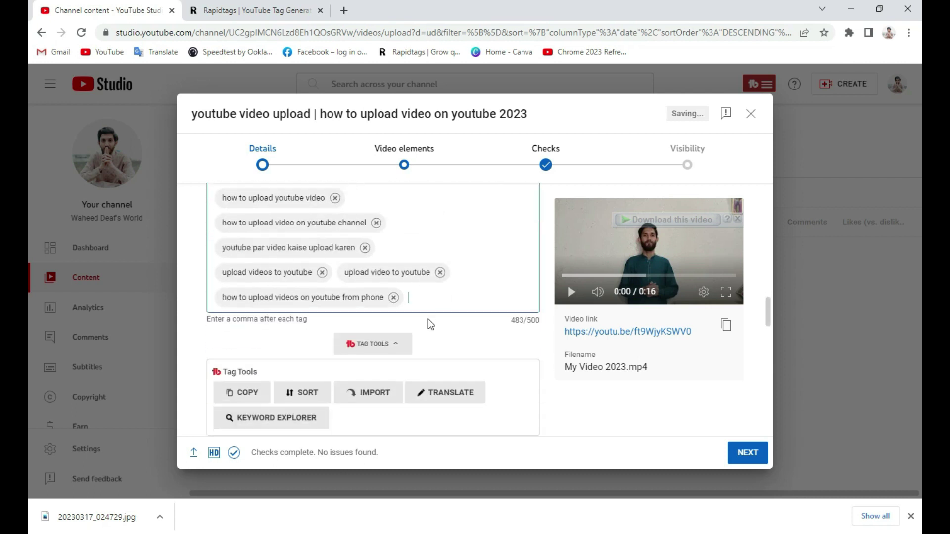
- Add the recommended tags "youtube video upload karne ka sahi tarika", "how to upload video on youtube" and "how to upload videos on youtube"
{"action": "scroll", "coordinate": [432, 320], "scroll_direction": "down", "scroll_amount": 3}
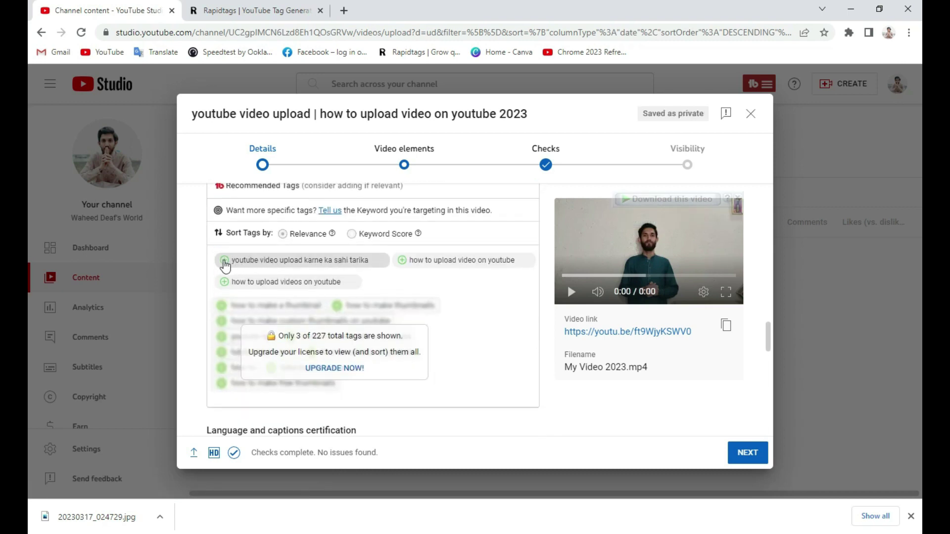
{"action": "left_click", "coordinate": [224, 260]}
{"action": "scroll", "coordinate": [267, 307], "scroll_direction": "down", "scroll_amount": 2}
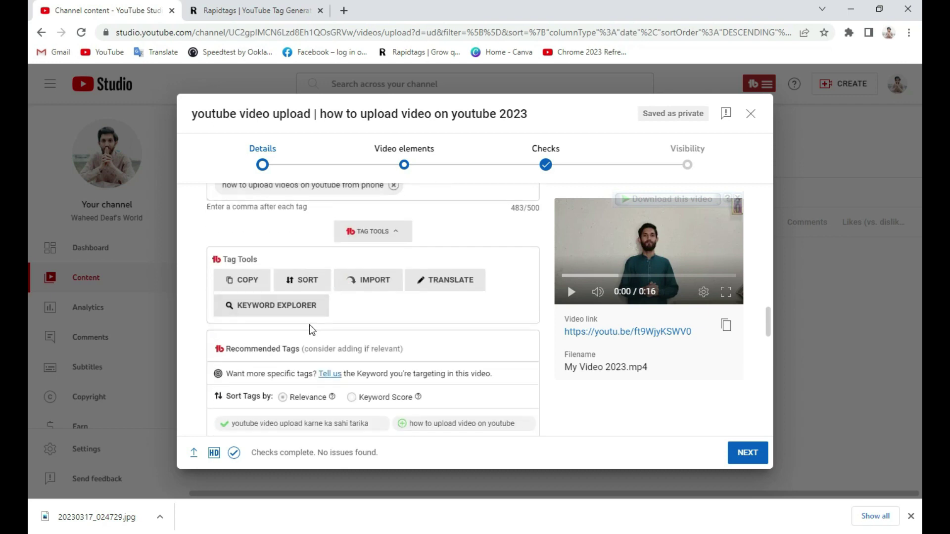
{"action": "left_click", "coordinate": [399, 300]}
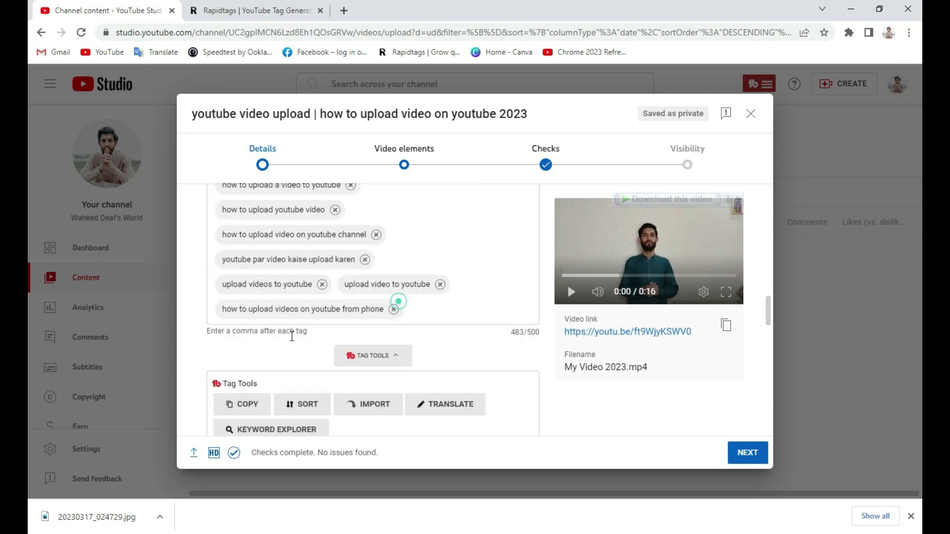
{"action": "scroll", "coordinate": [289, 354], "scroll_direction": "down", "scroll_amount": 5}
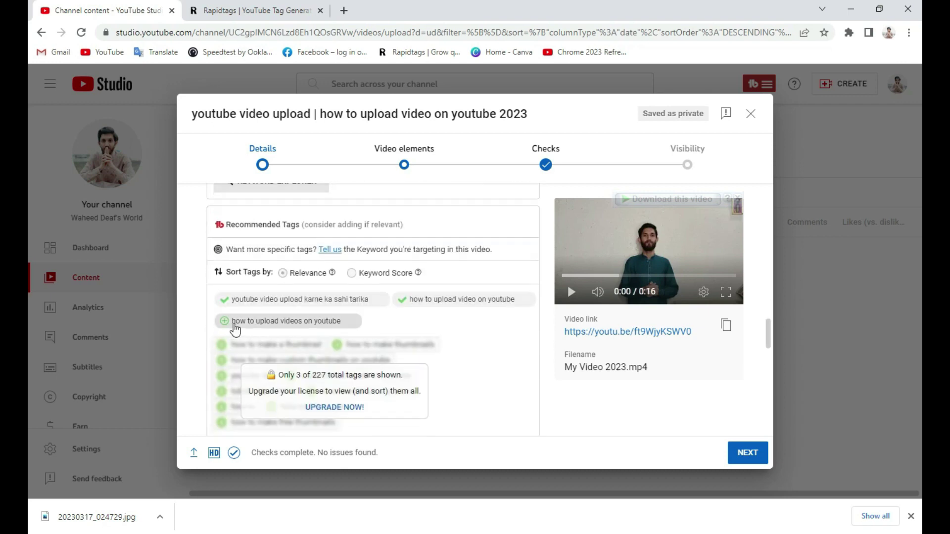
{"action": "left_click", "coordinate": [224, 321]}
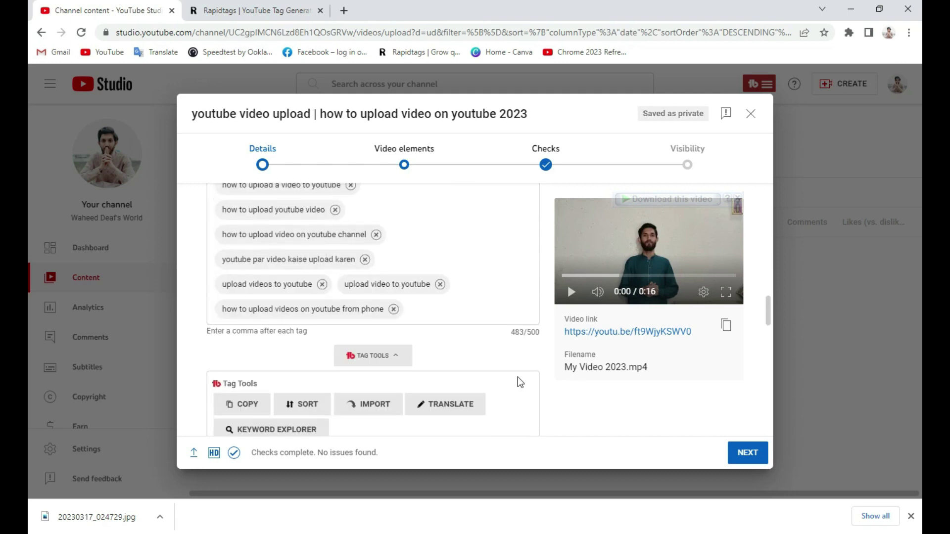
- Upload the image 20230317_024729 from Local Disk (E:) as the video's custom thumbnail
{"action": "scroll", "coordinate": [518, 381], "scroll_direction": "up", "scroll_amount": 5}
{"action": "scroll", "coordinate": [516, 372], "scroll_direction": "up", "scroll_amount": 10}
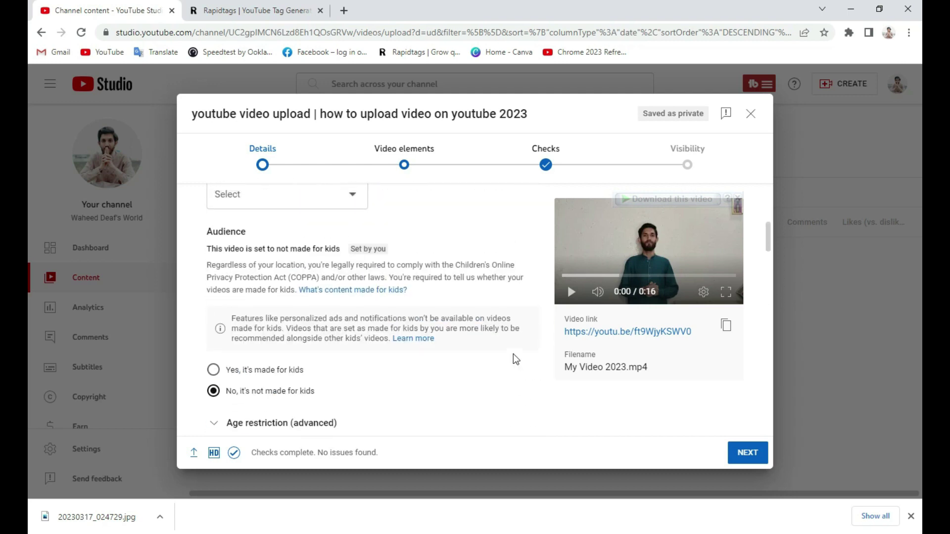
{"action": "scroll", "coordinate": [484, 341], "scroll_direction": "up", "scroll_amount": 1}
{"action": "left_click", "coordinate": [250, 274]}
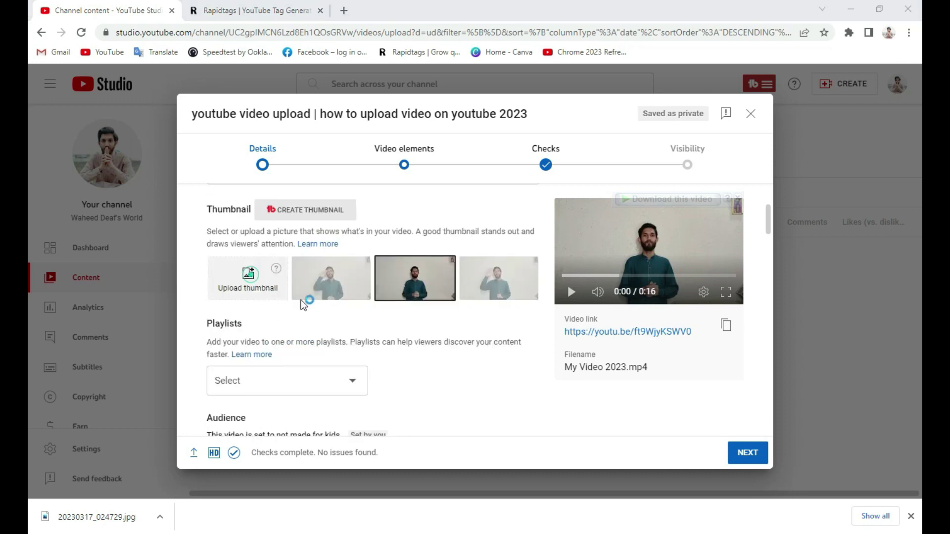
{"action": "scroll", "coordinate": [317, 221], "scroll_direction": "down", "scroll_amount": 1}
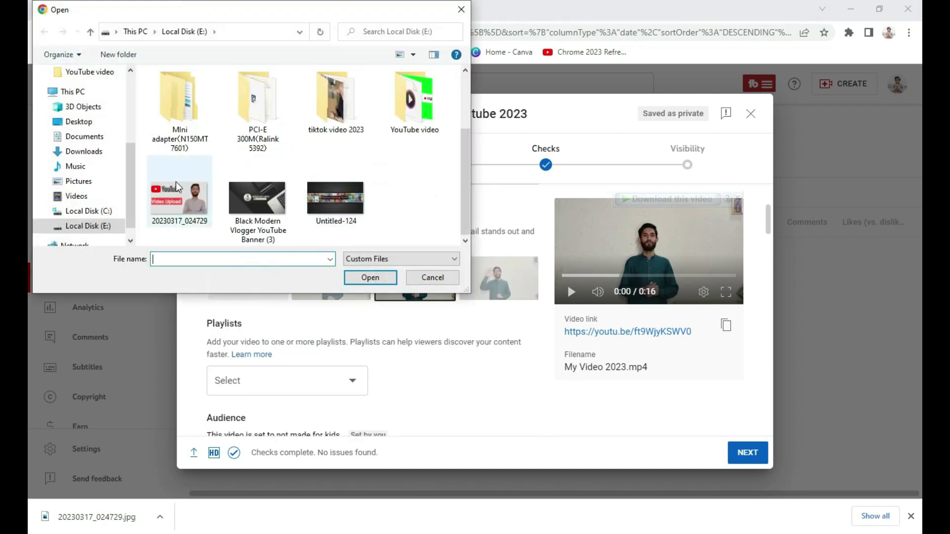
{"action": "left_click", "coordinate": [184, 201]}
{"action": "left_click", "coordinate": [370, 278]}
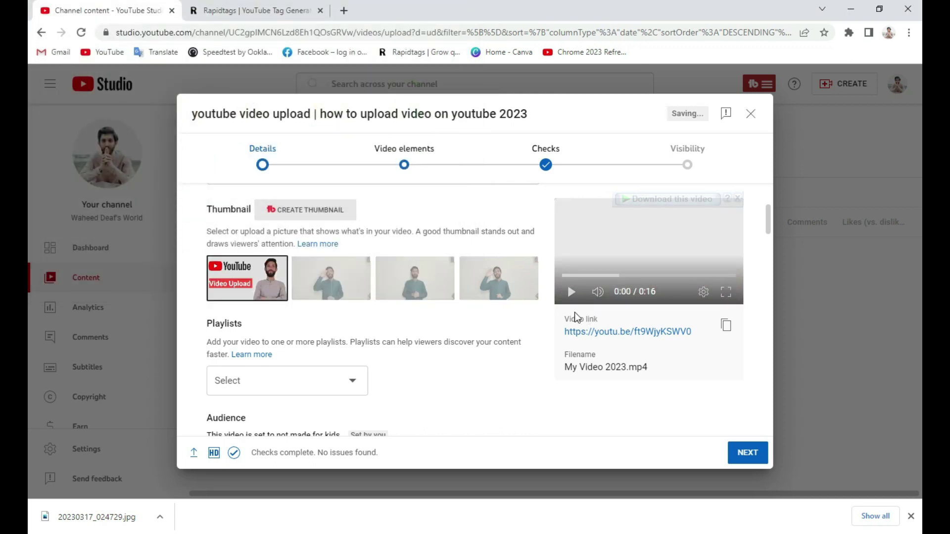
- Look through the video elements and the visibility options, trying Public and switching back to Unlisted
{"action": "left_click", "coordinate": [404, 158]}
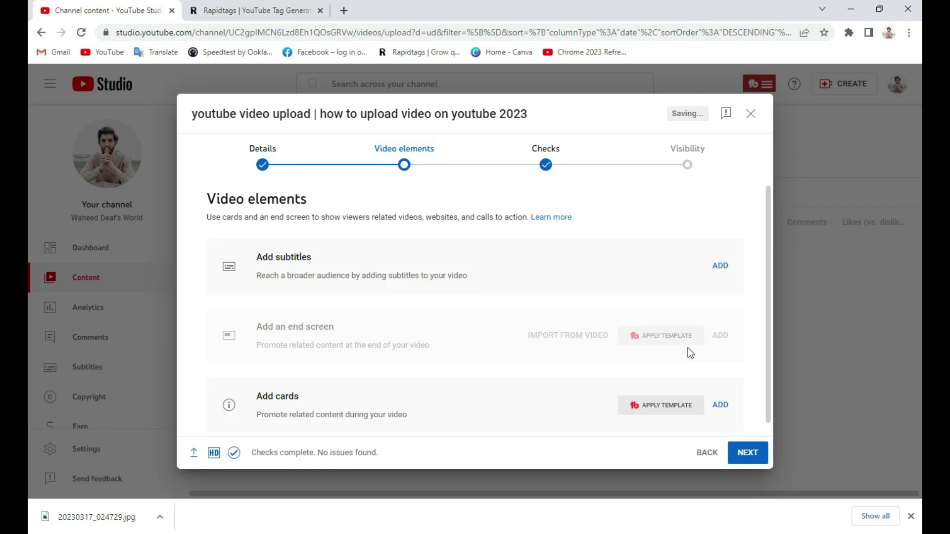
{"action": "scroll", "coordinate": [705, 374], "scroll_direction": "down", "scroll_amount": 1}
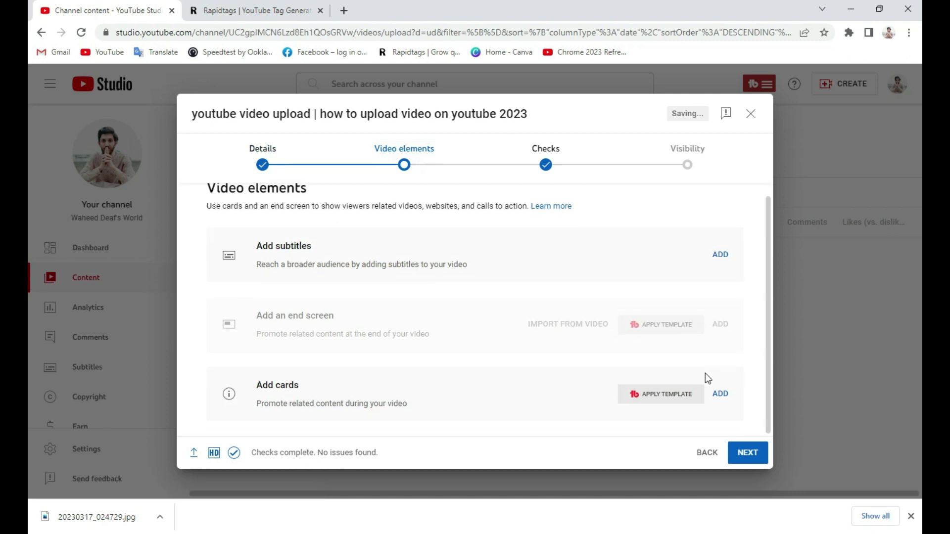
{"action": "left_click", "coordinate": [688, 165]}
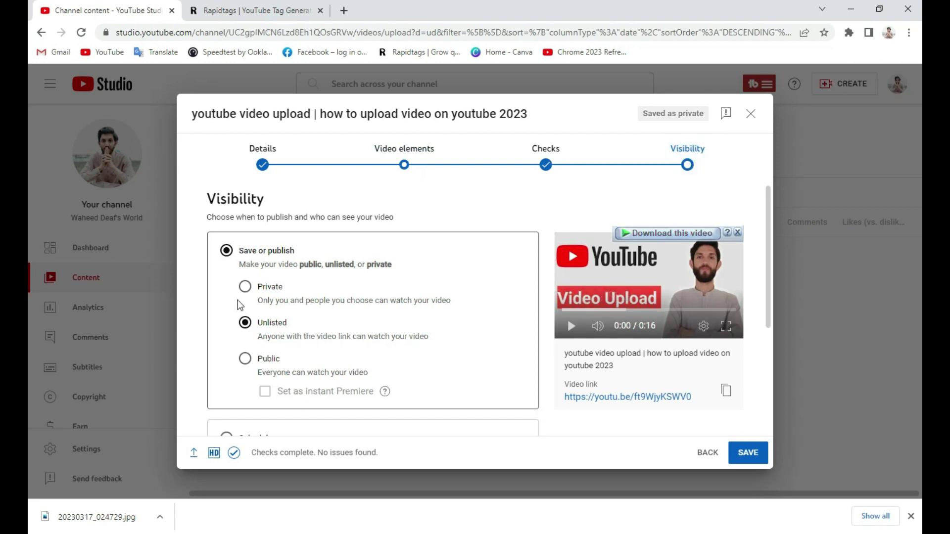
{"action": "left_click", "coordinate": [245, 358]}
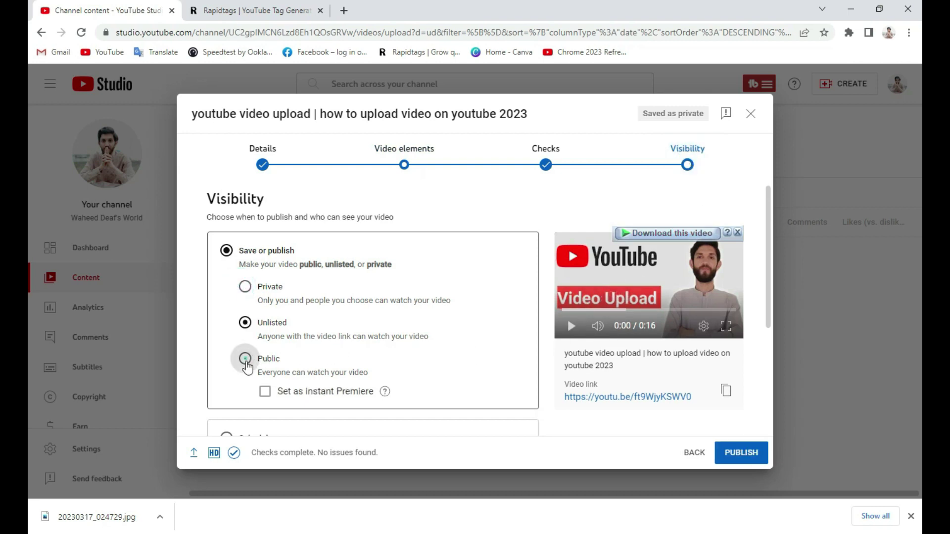
{"action": "left_click", "coordinate": [245, 323]}
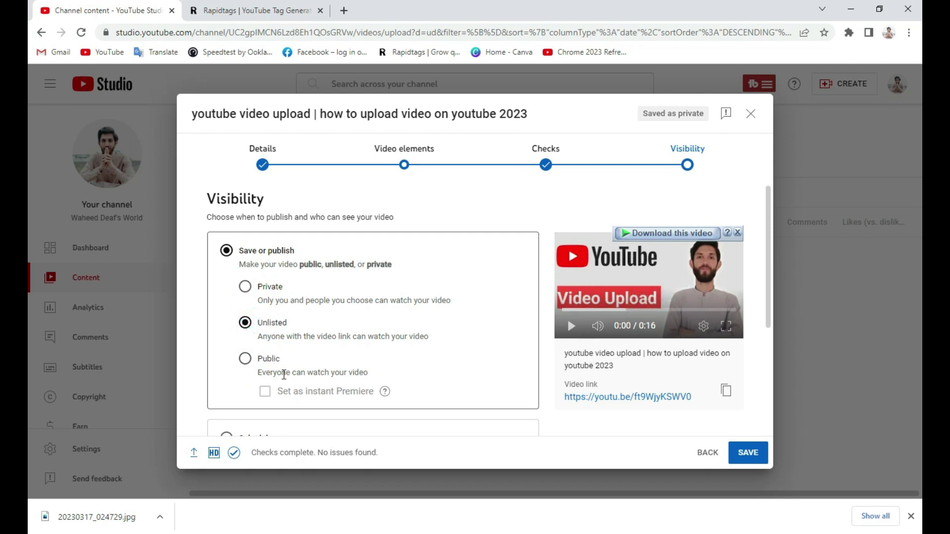
{"action": "scroll", "coordinate": [327, 325], "scroll_direction": "down", "scroll_amount": 1}
{"action": "scroll", "coordinate": [441, 292], "scroll_direction": "up", "scroll_amount": 1}
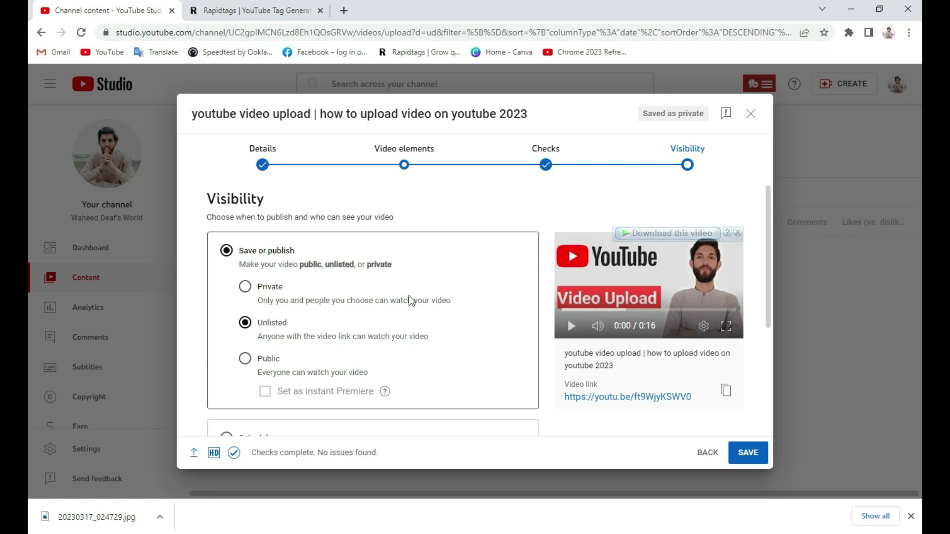
- Return to the video details and paste the tag list copied from Rapidtags below the existing description text
{"action": "left_click", "coordinate": [405, 151]}
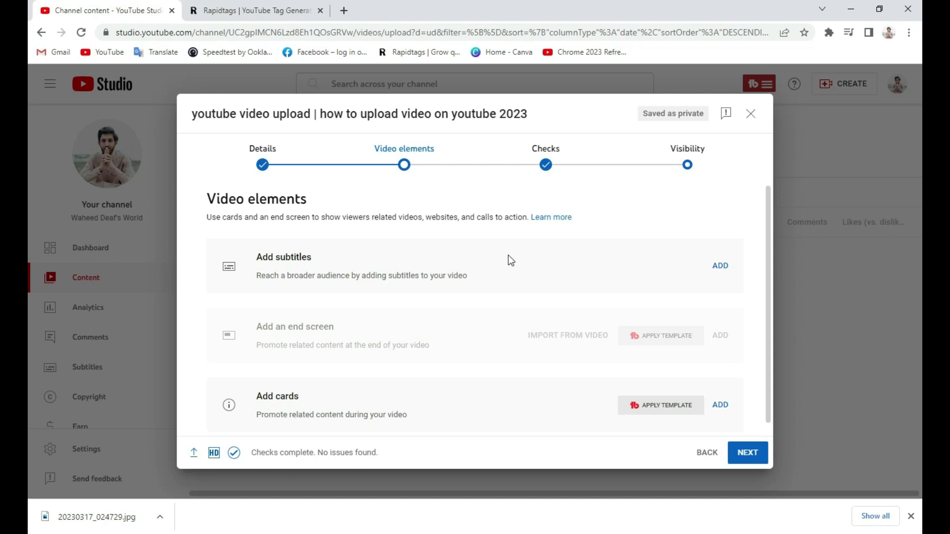
{"action": "left_click", "coordinate": [277, 168]}
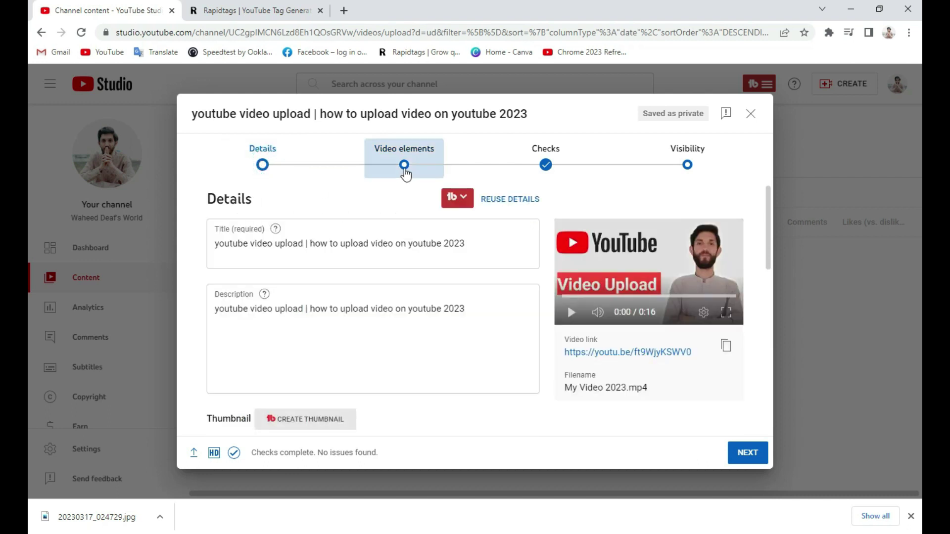
{"action": "left_click", "coordinate": [287, 341]}
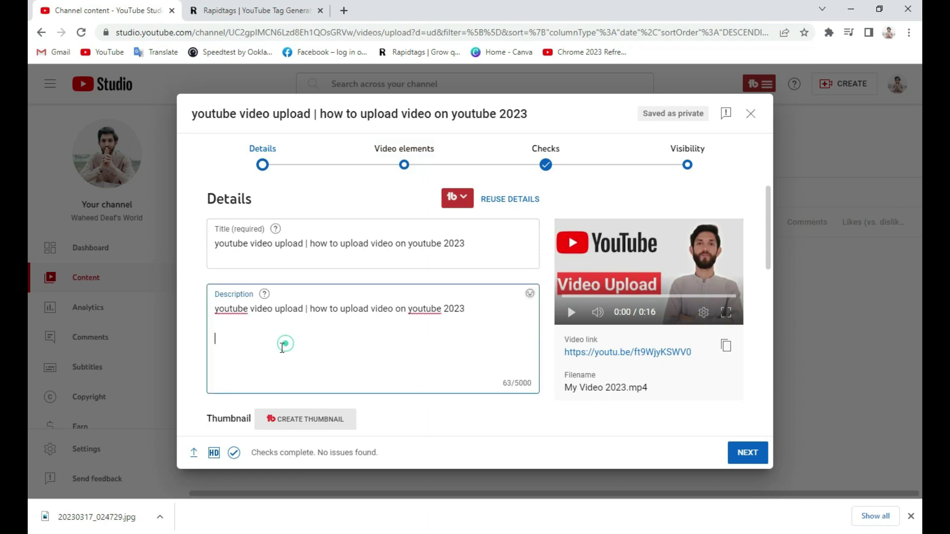
{"action": "left_click", "coordinate": [279, 13]}
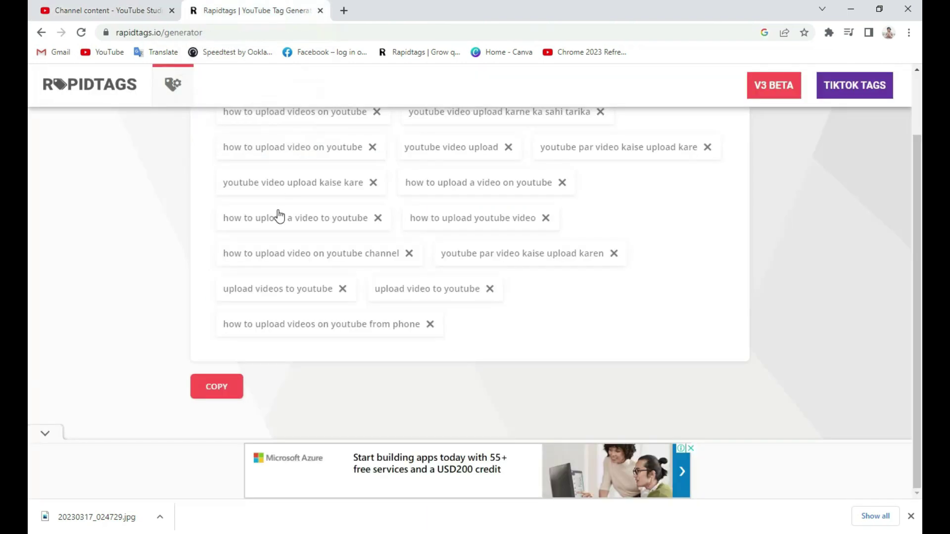
{"action": "left_click", "coordinate": [221, 391]}
{"action": "left_click", "coordinate": [124, 13]}
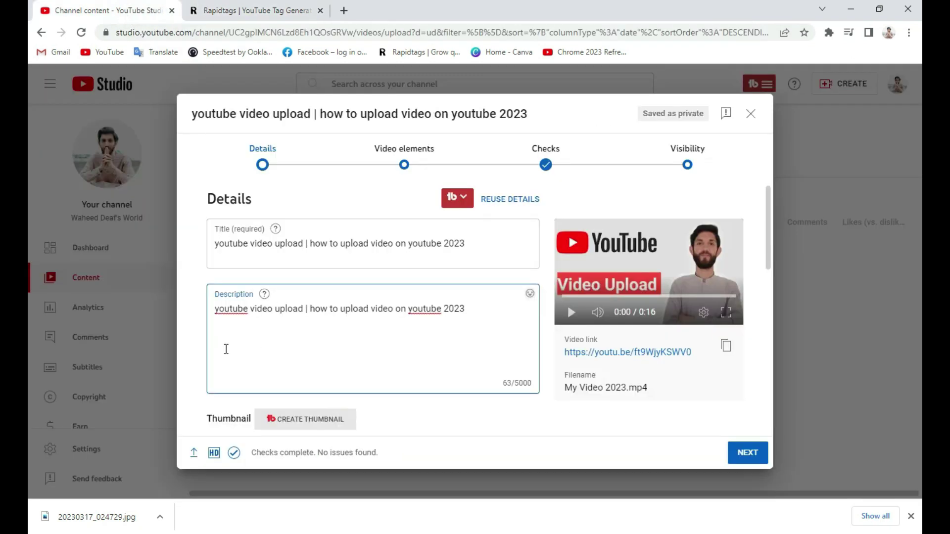
{"action": "key", "text": "ctrl+v"}
{"action": "scroll", "coordinate": [402, 360], "scroll_direction": "down", "scroll_amount": 2}
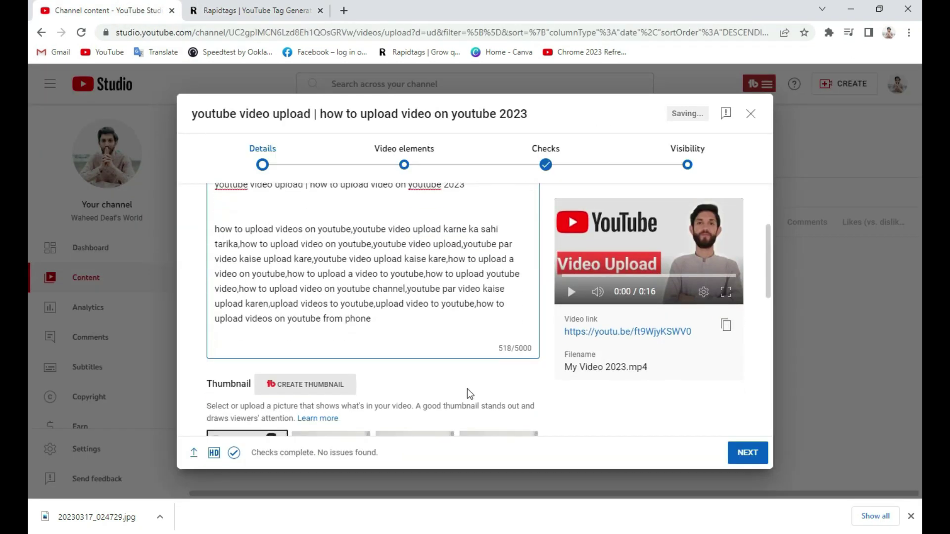
{"action": "scroll", "coordinate": [398, 346], "scroll_direction": "up", "scroll_amount": 1}
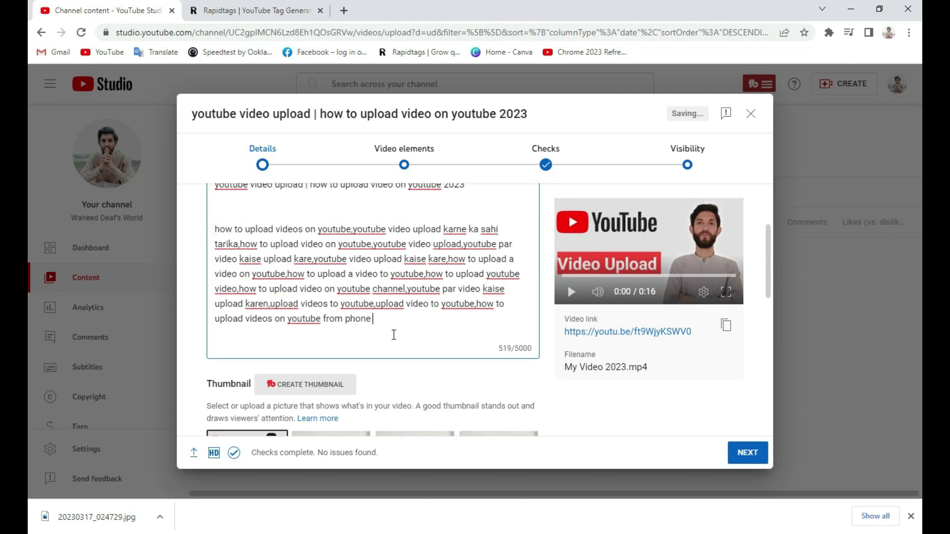
- Append the suggested hashtags #youtube, #video and #upload to the end of the description
{"action": "type", "text": "#"}
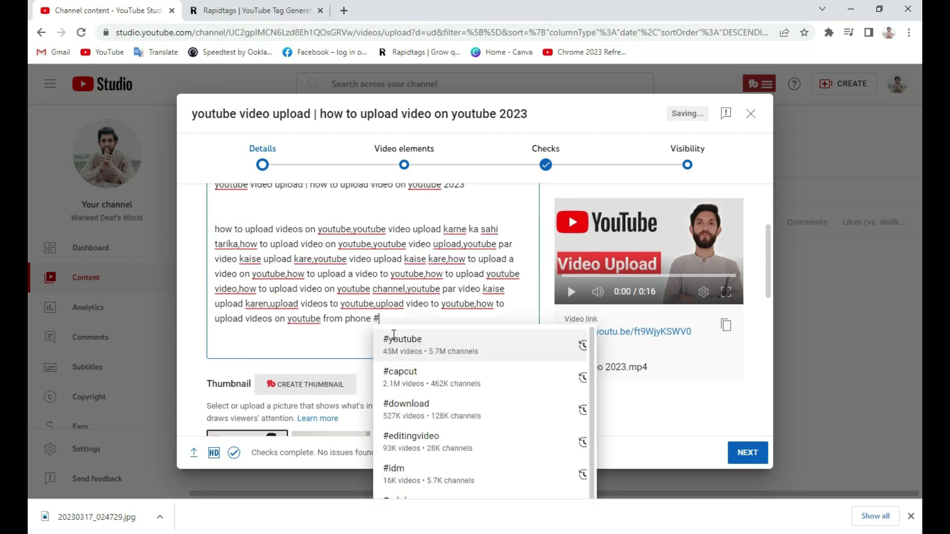
{"action": "left_click", "coordinate": [428, 345]}
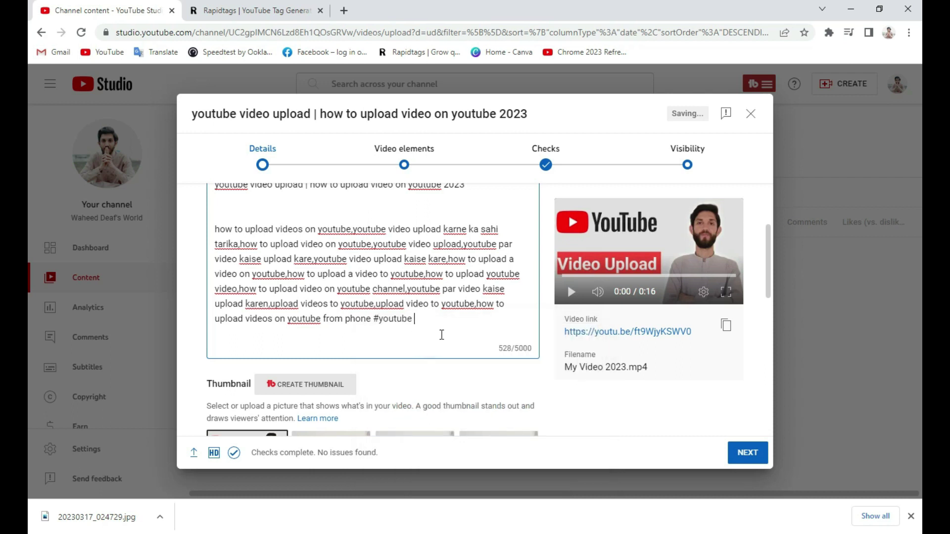
{"action": "type", "text": "#"}
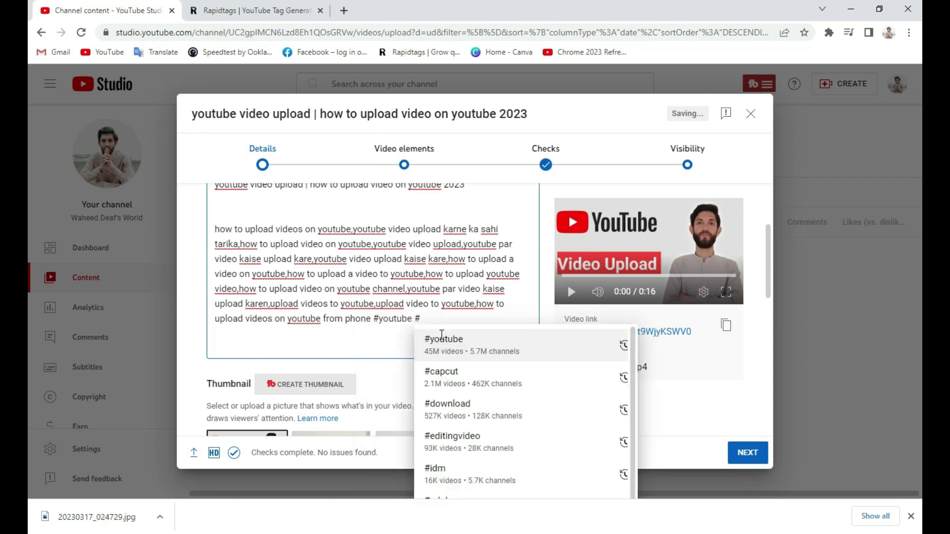
{"action": "type", "text": "video"}
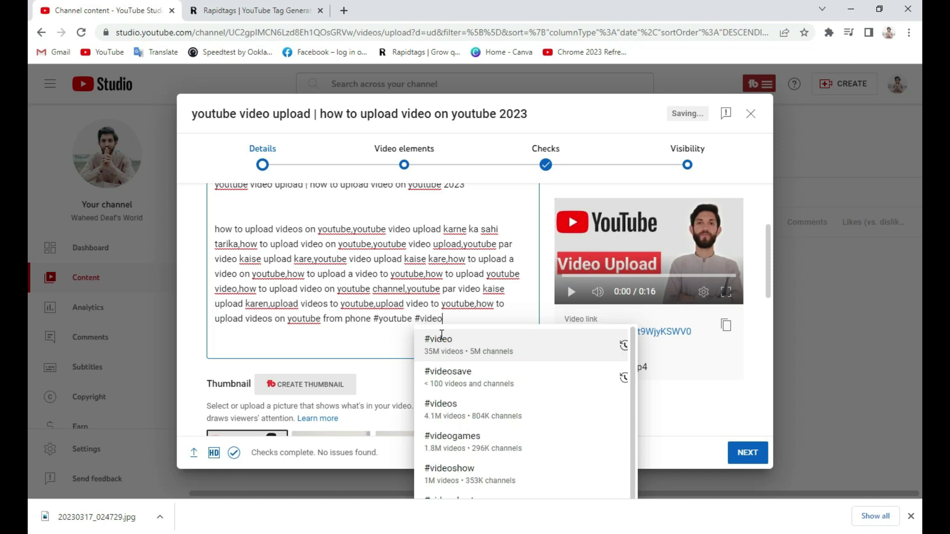
{"action": "left_click", "coordinate": [456, 342]}
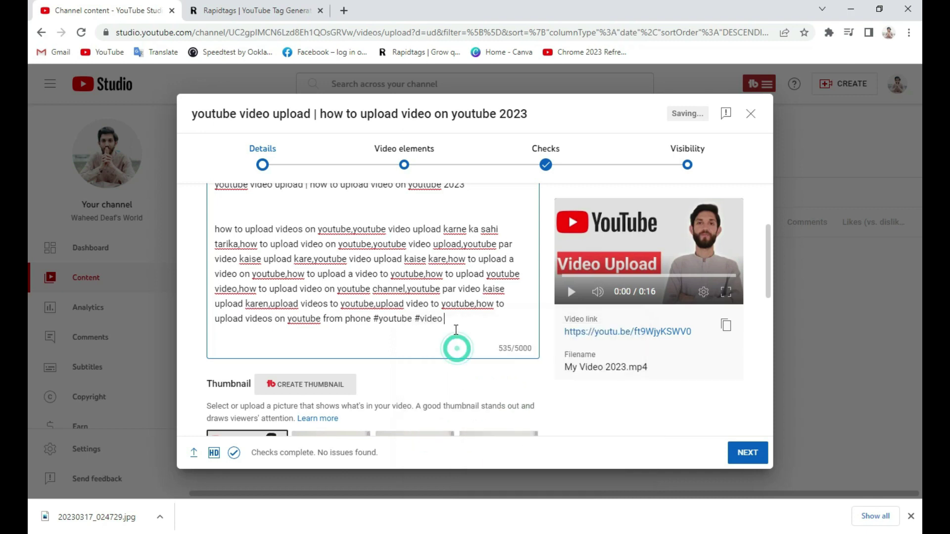
{"action": "type", "text": "#"}
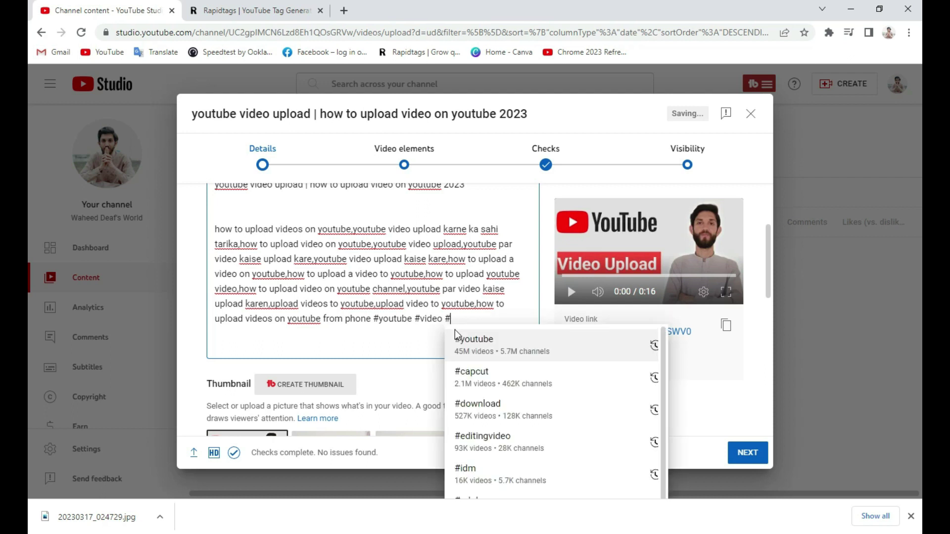
{"action": "type", "text": "u"}
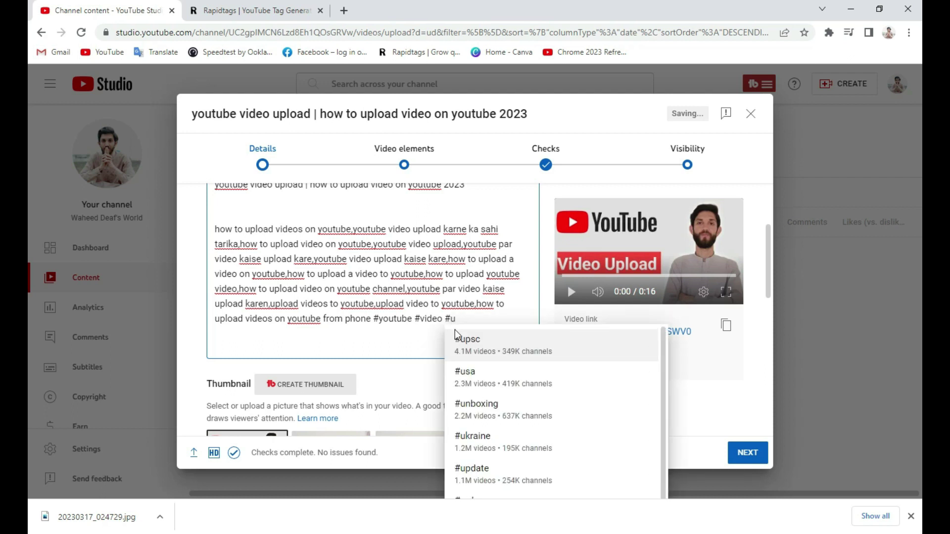
{"action": "type", "text": "p"}
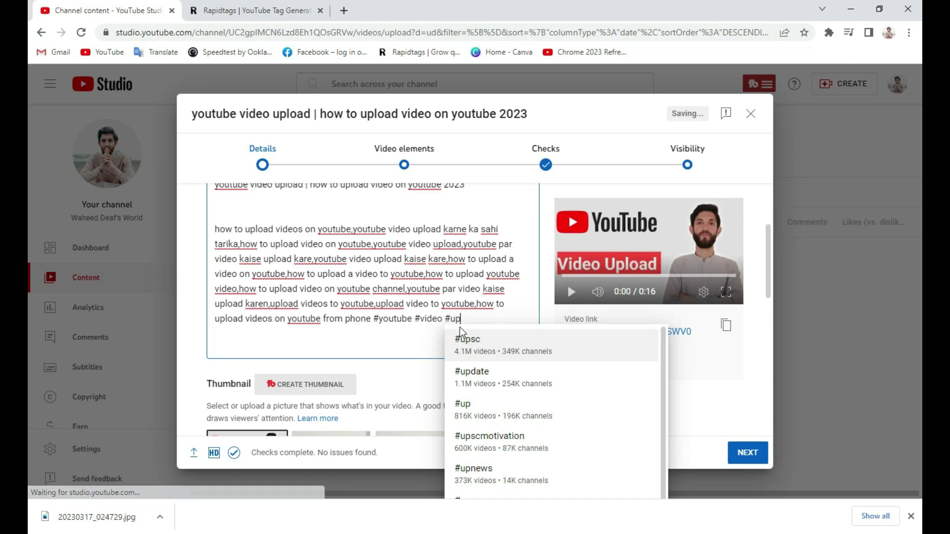
{"action": "type", "text": "lo"}
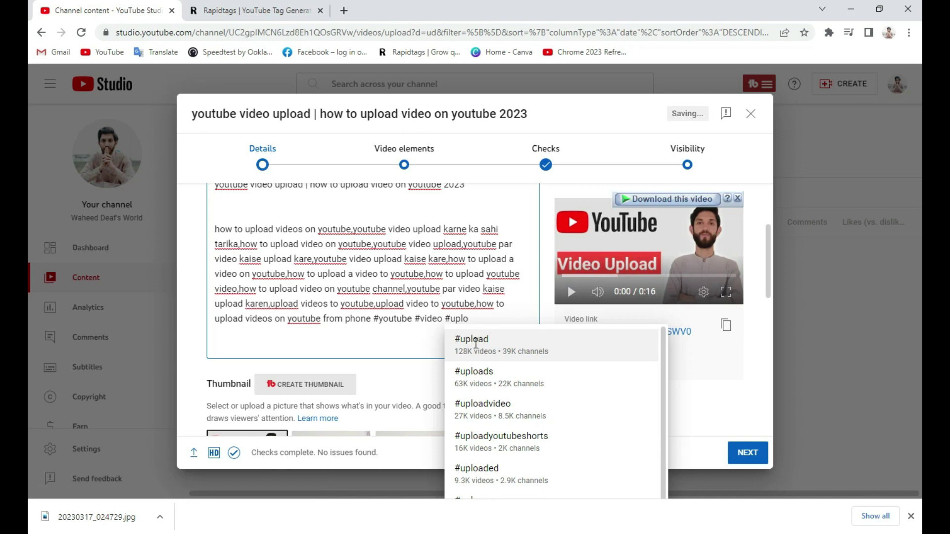
{"action": "left_click", "coordinate": [477, 342]}
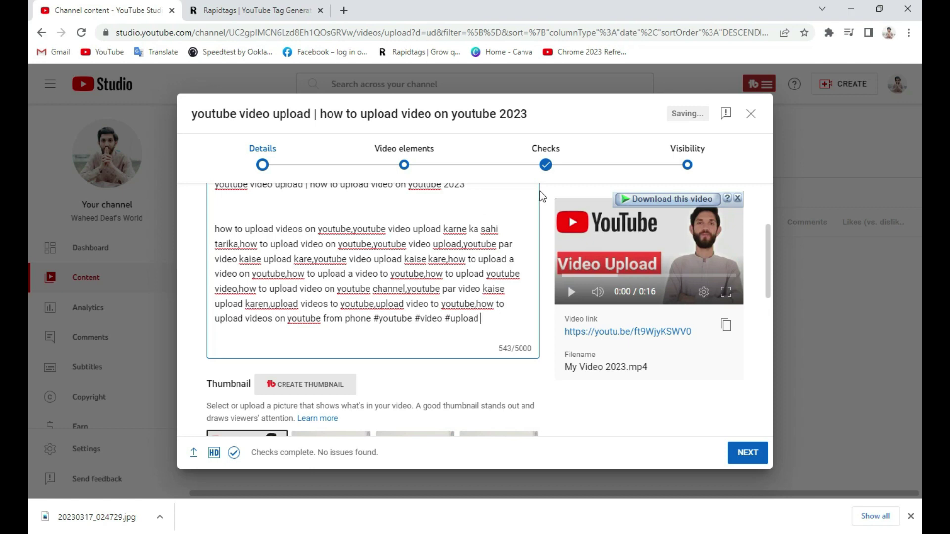
- Proceed to the visibility stage, save the video as Unlisted and close the published-video dialog
{"action": "left_click", "coordinate": [746, 455]}
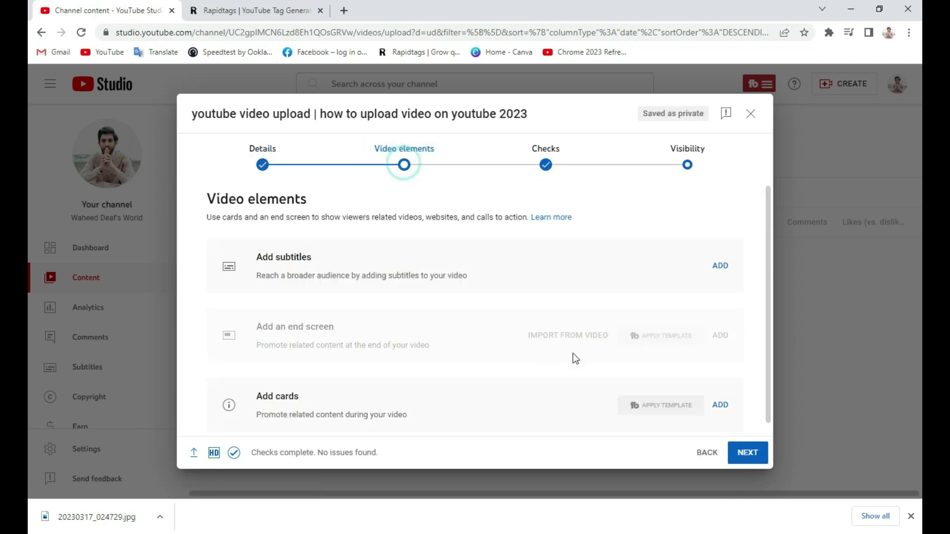
{"action": "left_click", "coordinate": [683, 169]}
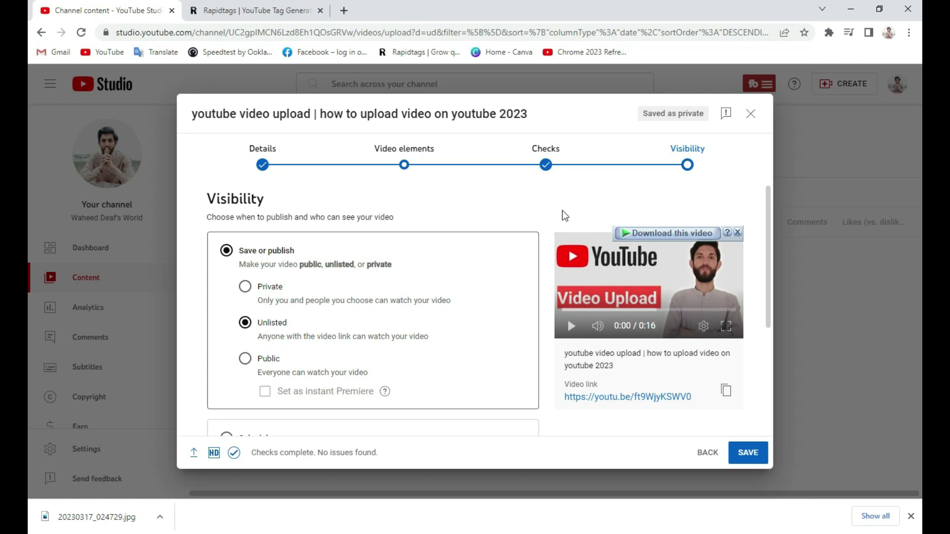
{"action": "left_click", "coordinate": [746, 453]}
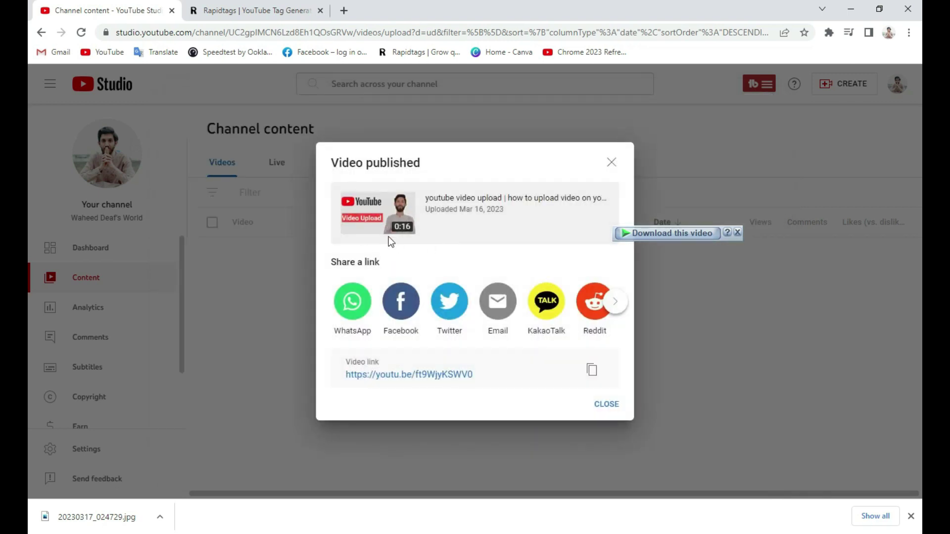
{"action": "left_click", "coordinate": [611, 163]}
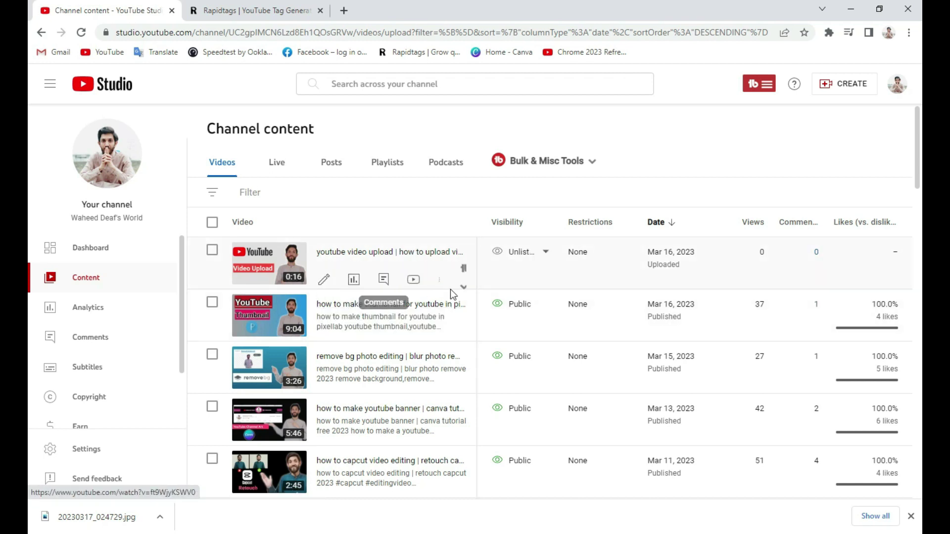
{"action": "left_click", "coordinate": [546, 254]}
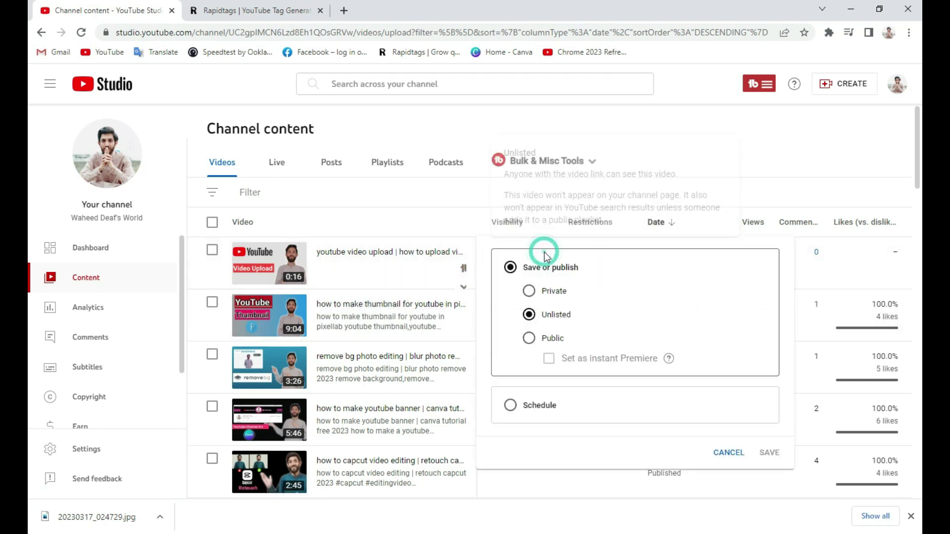
{"action": "left_click", "coordinate": [529, 346]}
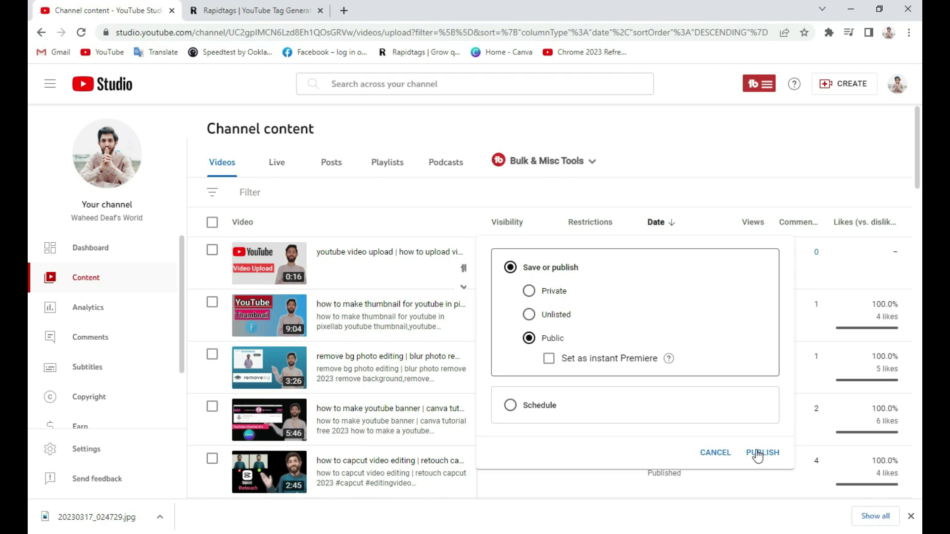
{"action": "left_click", "coordinate": [637, 126]}
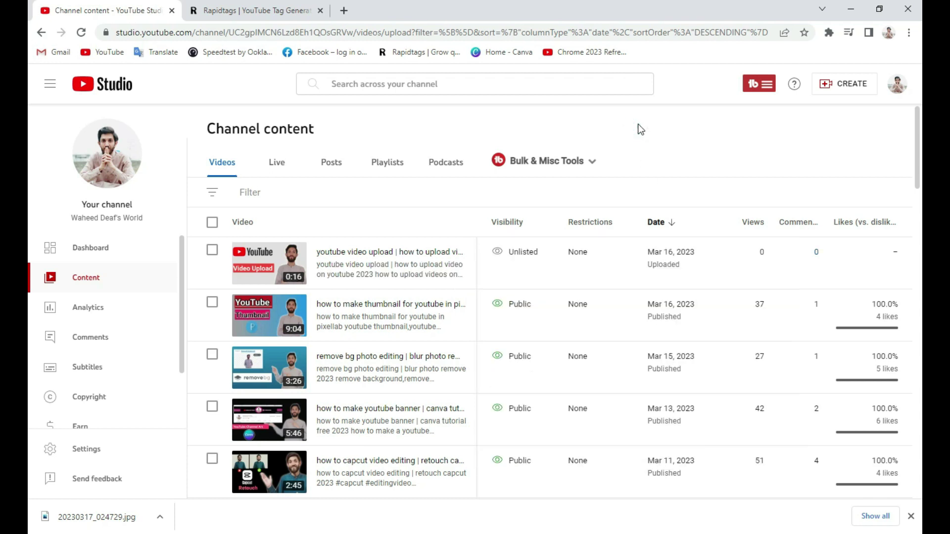